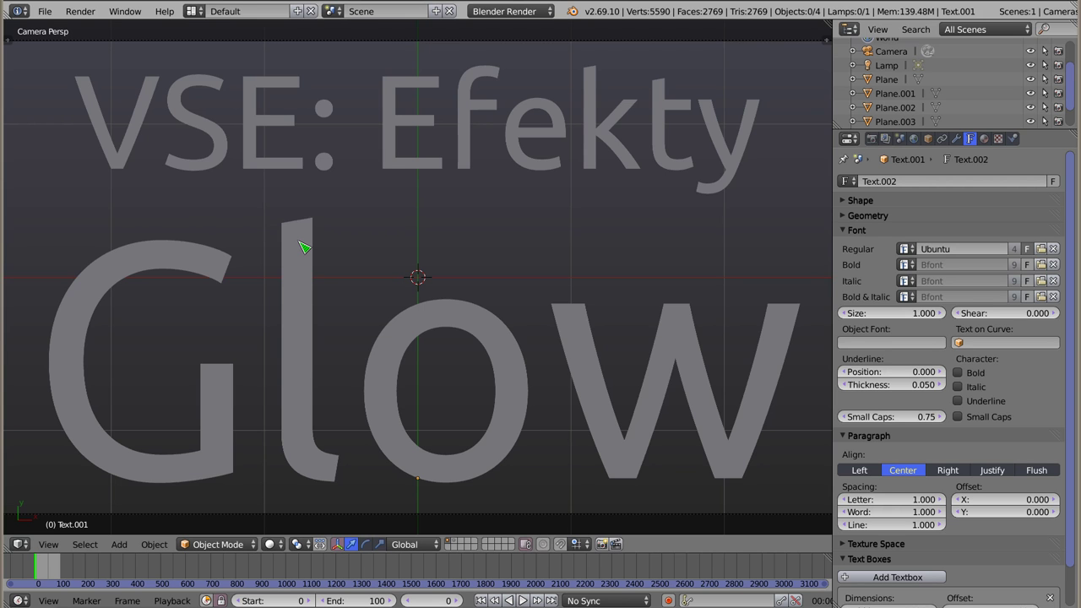
Step: Delete the 'Glow' and 'VSE: Efekty' title text objects from the 3D scene
{"action": "right_click", "coordinate": [305, 246]}
{"action": "key", "text": "x"}
{"action": "left_click", "coordinate": [305, 244]}
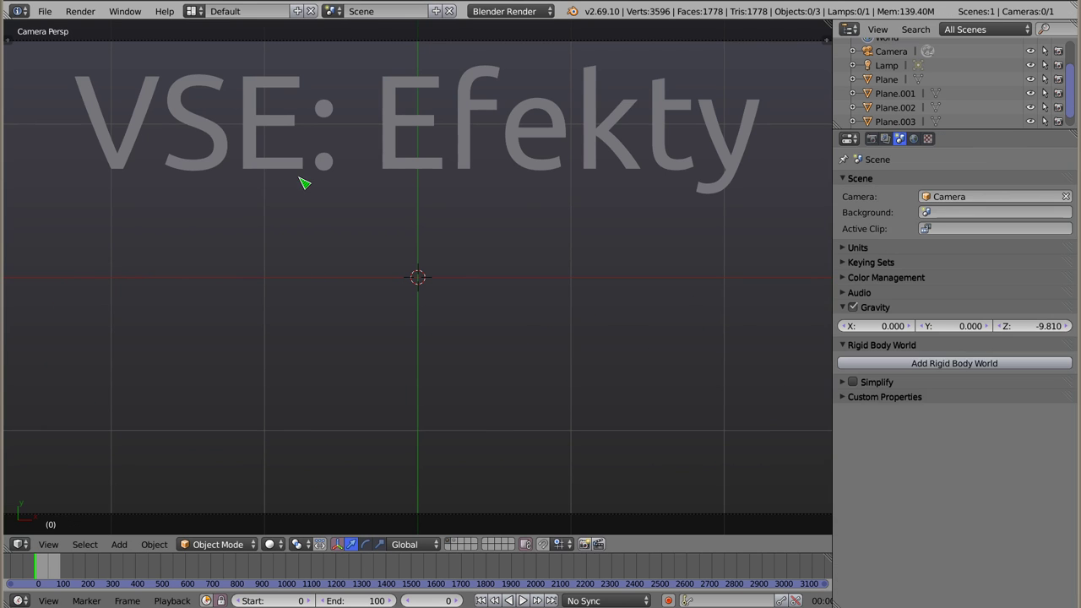
{"action": "right_click", "coordinate": [298, 171]}
{"action": "key", "text": "x"}
{"action": "left_click", "coordinate": [299, 166]}
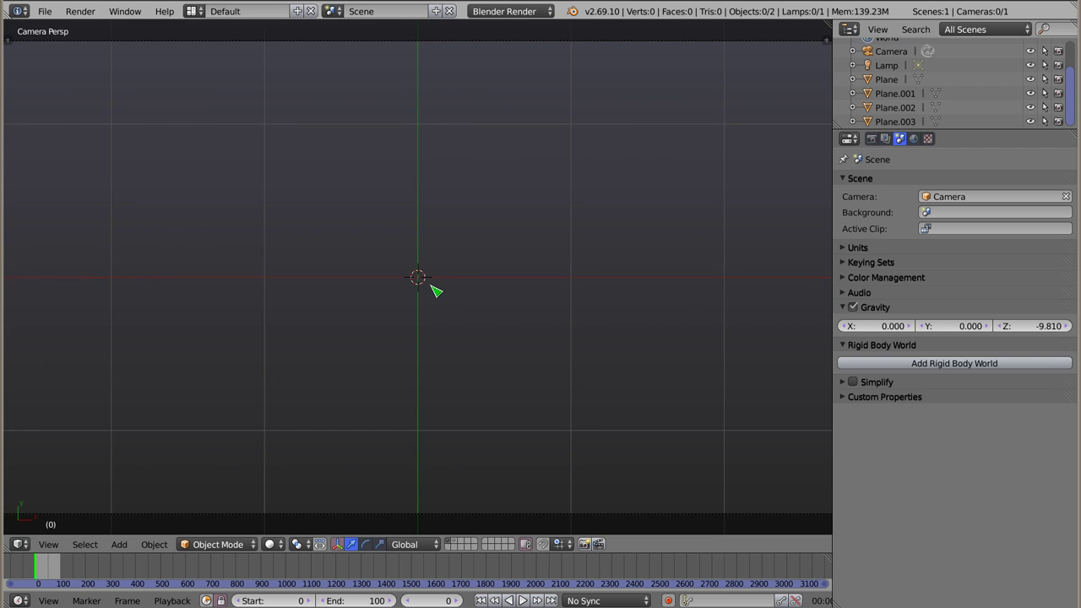
Step: Show layer 2's four bars at an angle and preview the top bar's white material as Flat
{"action": "key", "text": "2"}
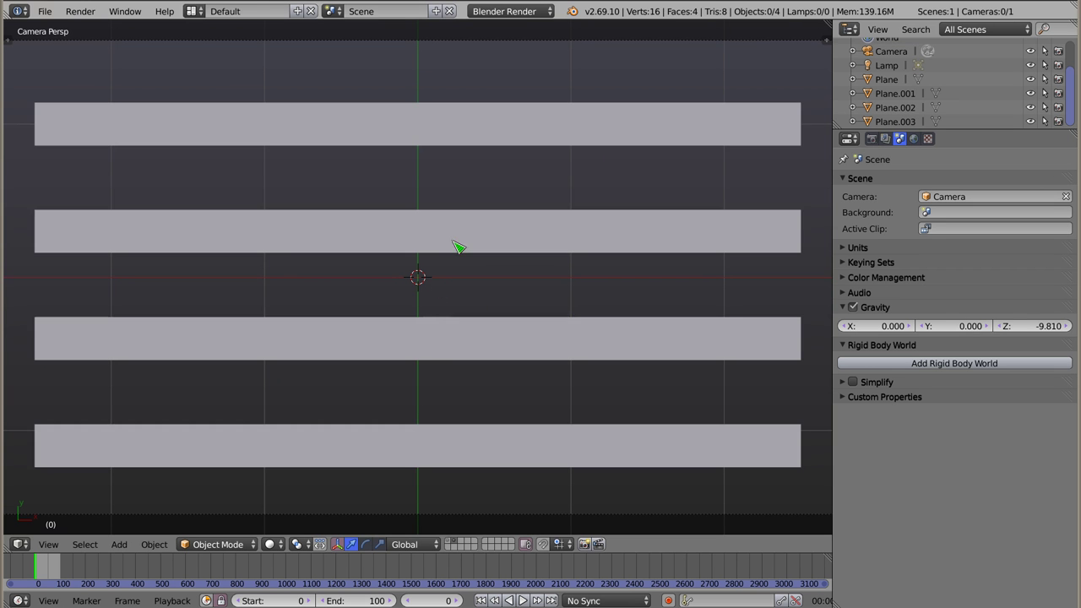
{"action": "key", "text": "KP_5"}
{"action": "mouse_move", "coordinate": [428, 357]}
{"action": "middle_mouse_down"}
{"action": "mouse_move", "coordinate": [417, 238]}
{"action": "mouse_move", "coordinate": [430, 113]}
{"action": "mouse_move", "coordinate": [447, 253]}
{"action": "mouse_move", "coordinate": [439, 292]}
{"action": "mouse_move", "coordinate": [483, 282]}
{"action": "mouse_move", "coordinate": [369, 225]}
{"action": "mouse_move", "coordinate": [518, 310]}
{"action": "mouse_move", "coordinate": [717, 321]}
{"action": "middle_mouse_up"}
{"action": "right_click", "coordinate": [461, 276]}
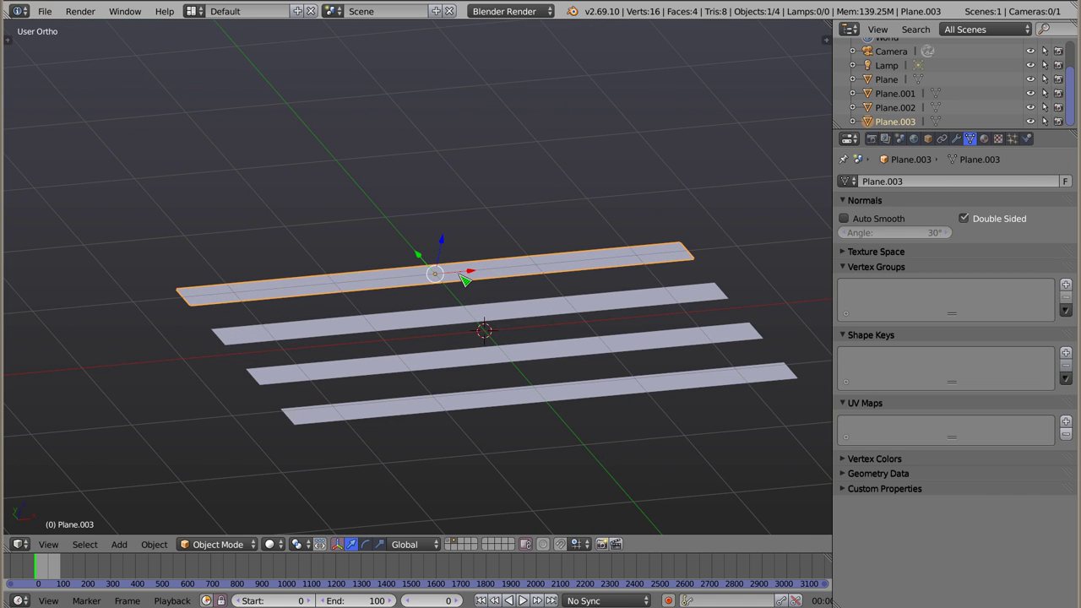
{"action": "left_click", "coordinate": [984, 139]}
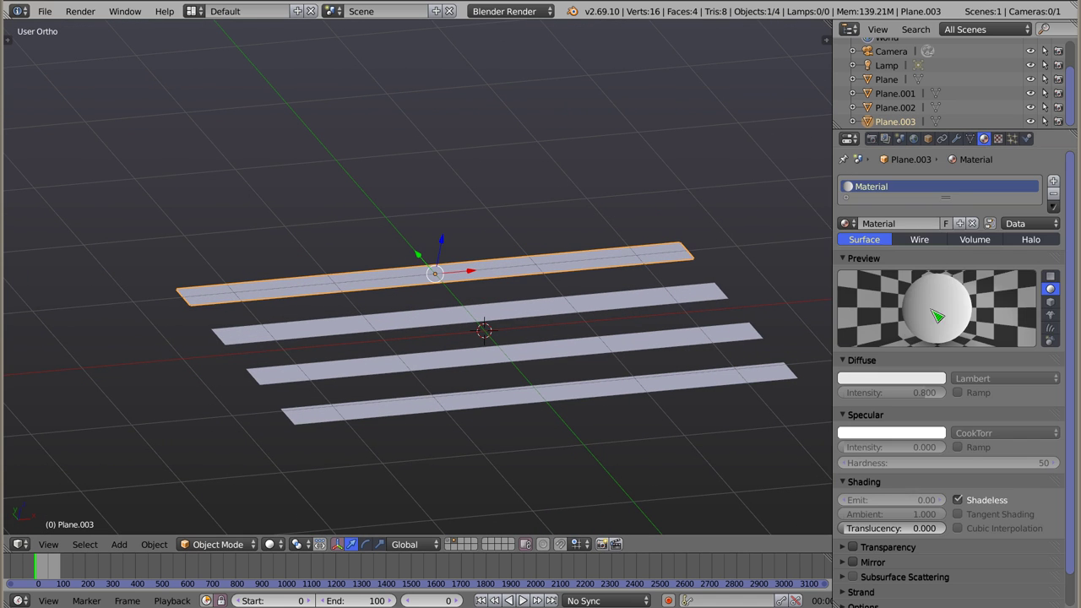
{"action": "left_click", "coordinate": [1050, 277]}
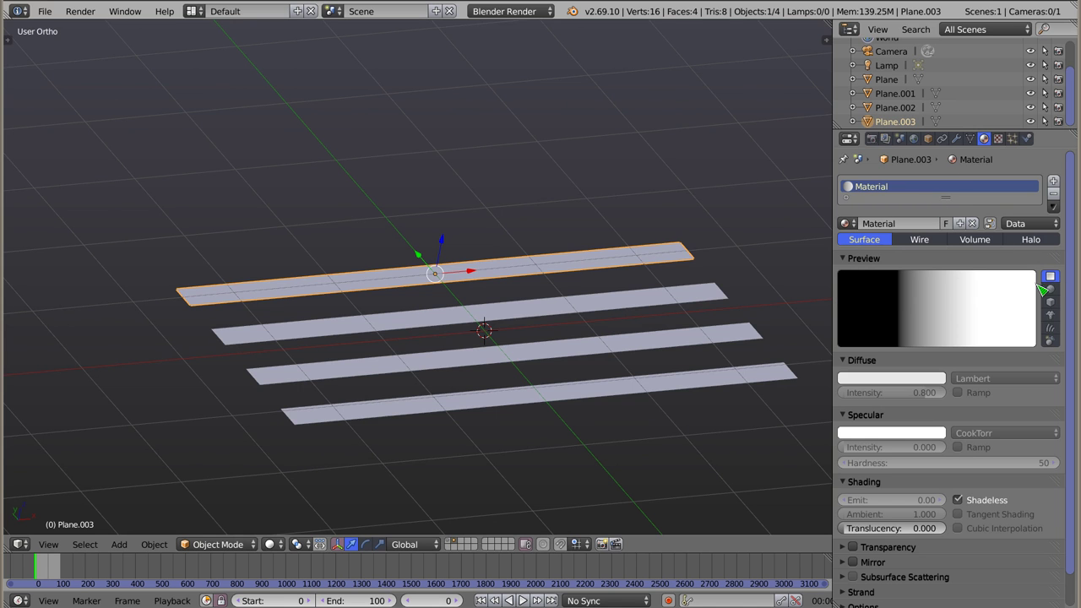
Step: Preview the red, green and blue bar materials as flat gradients
{"action": "right_click", "coordinate": [531, 309]}
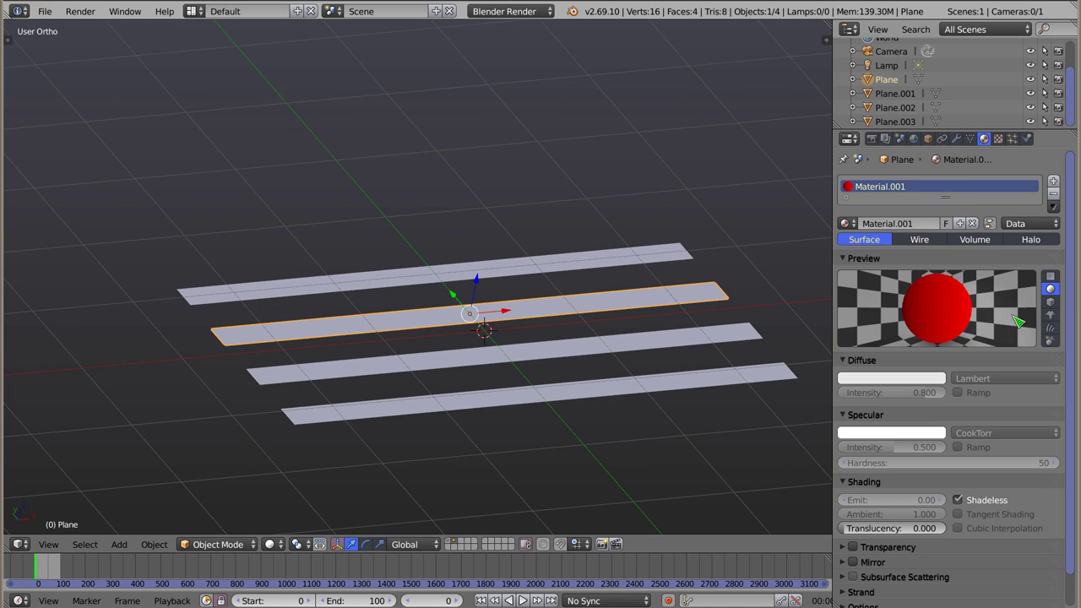
{"action": "left_click", "coordinate": [1050, 277]}
{"action": "right_click", "coordinate": [591, 338]}
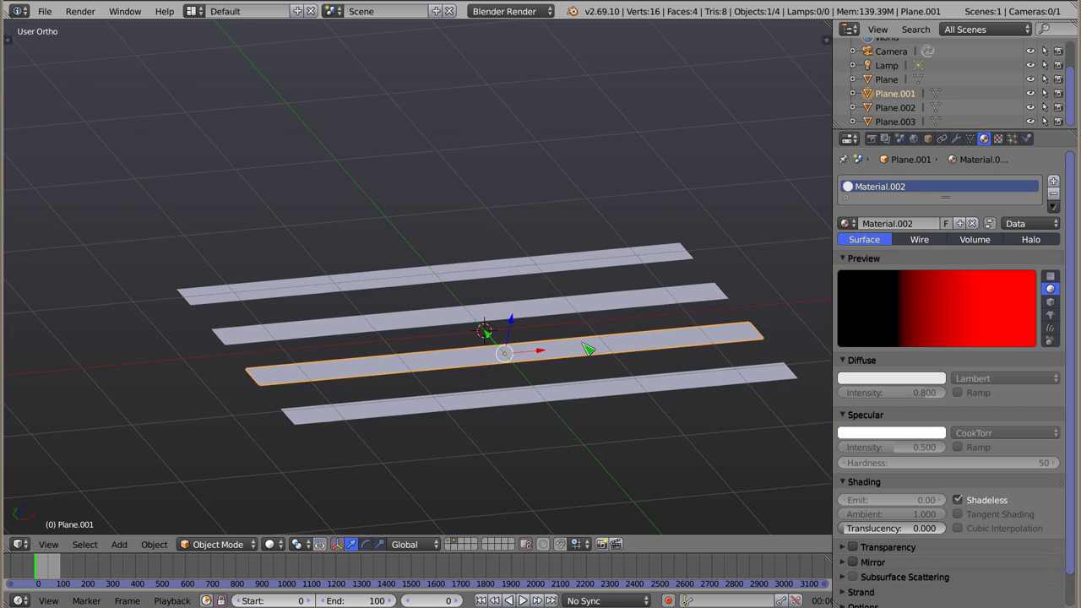
{"action": "left_click", "coordinate": [1050, 277]}
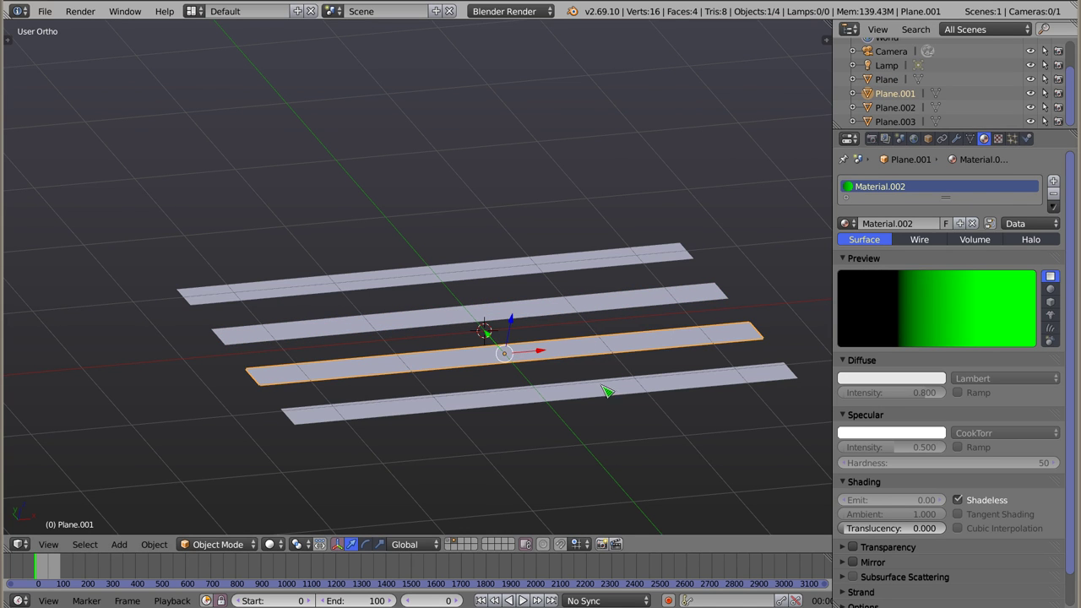
{"action": "right_click", "coordinate": [607, 390]}
{"action": "left_click", "coordinate": [1051, 277]}
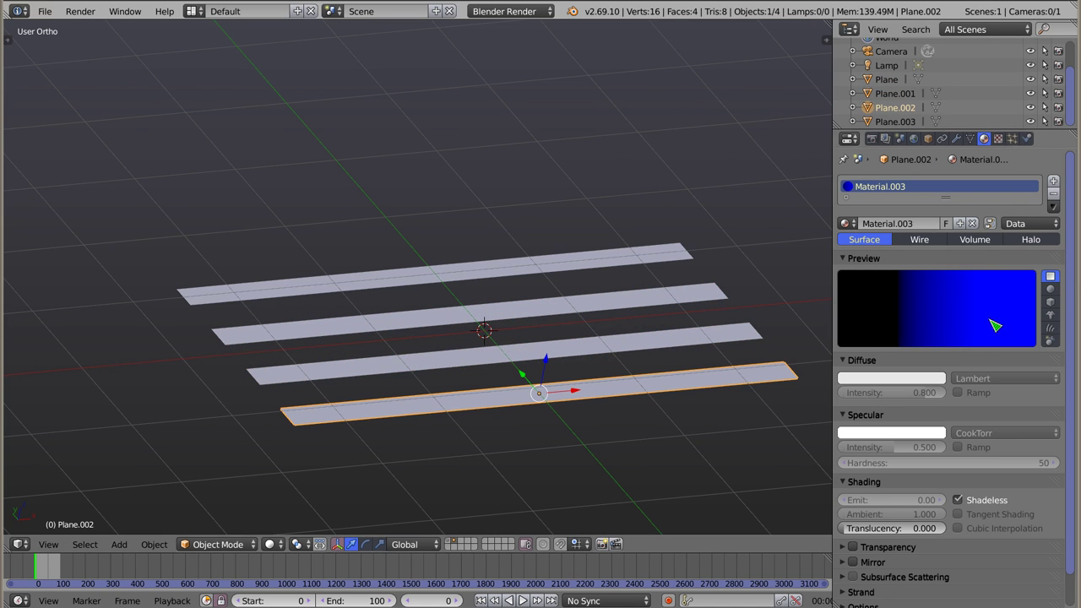
Step: Return to the camera view of the four bars
{"action": "middle_click_drag", "start_coordinate": [506, 333], "coordinate": [407, 342]}
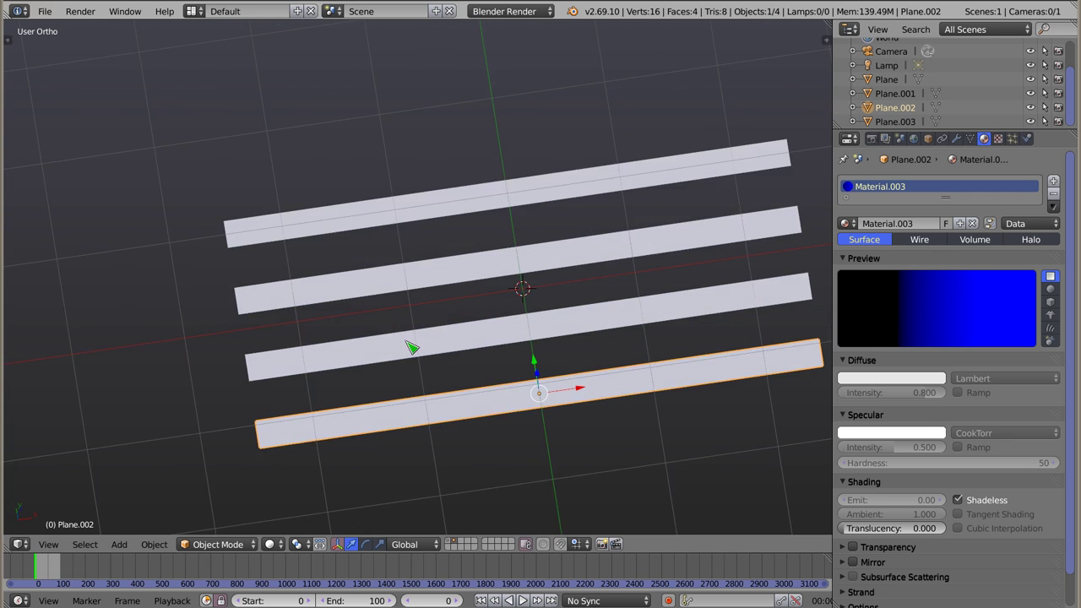
{"action": "key", "text": "KP_0"}
{"action": "scroll", "coordinate": [391, 344], "scroll_direction": "down", "scroll_amount": 5}
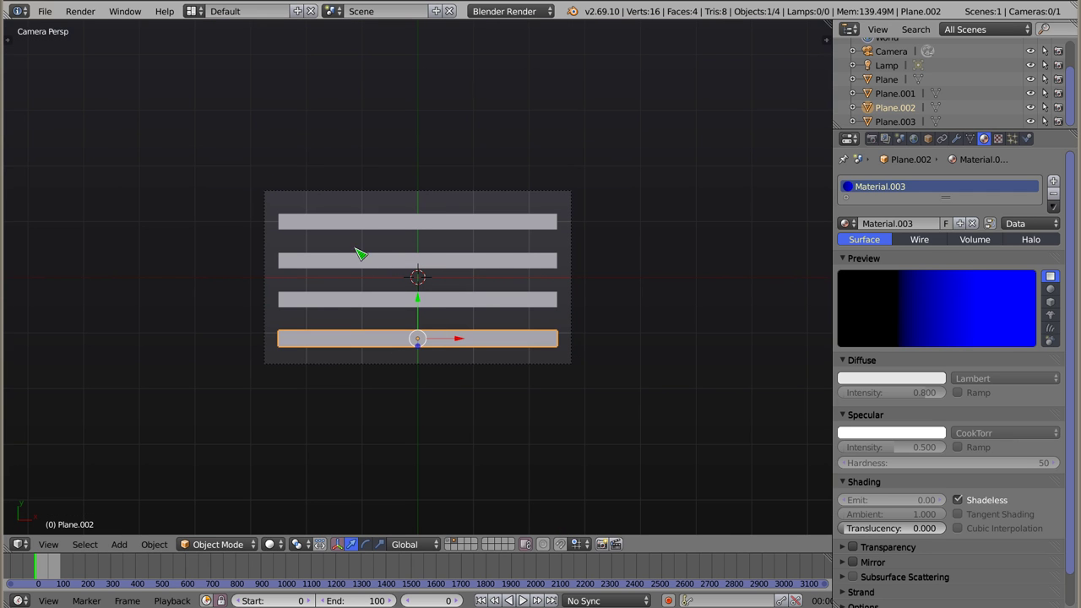
Step: Switch to the Video Editing layout and erase the old Glow strip
{"action": "left_click", "coordinate": [192, 11]}
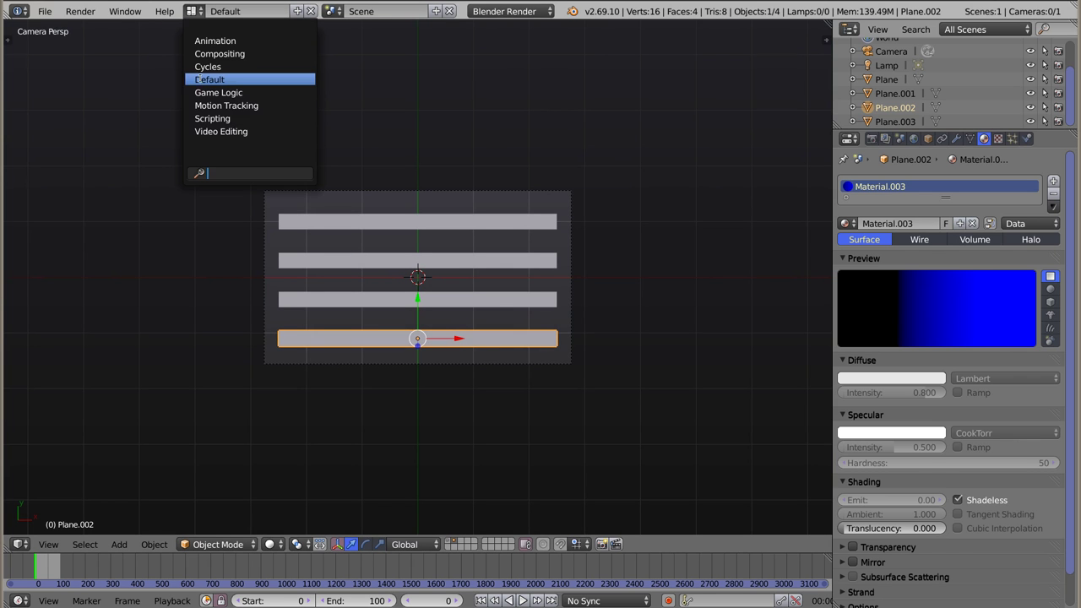
{"action": "left_click", "coordinate": [221, 131]}
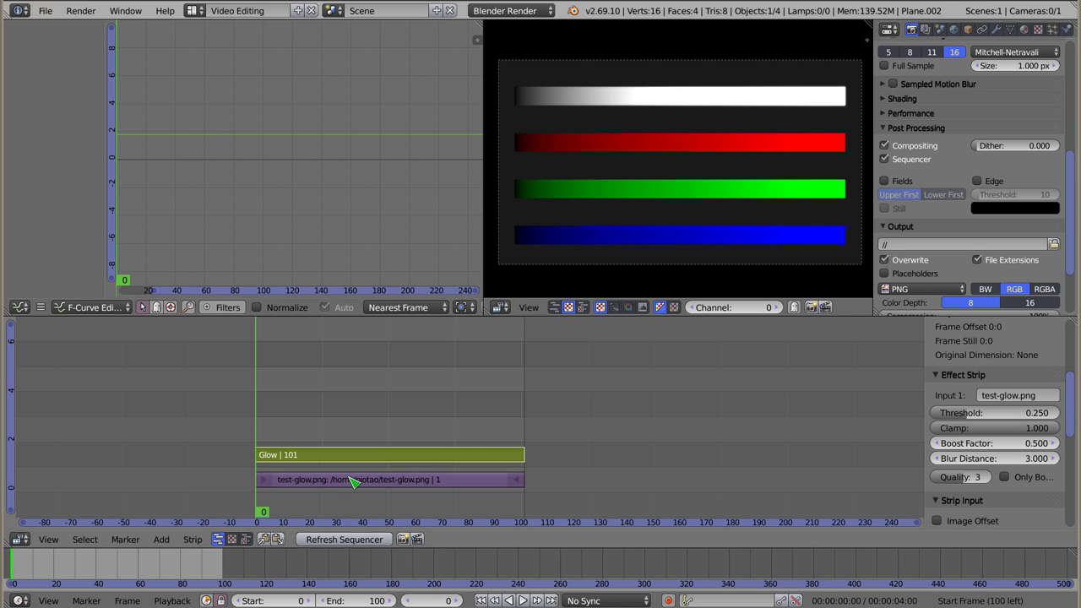
{"action": "key", "text": "x"}
{"action": "left_click", "coordinate": [446, 464]}
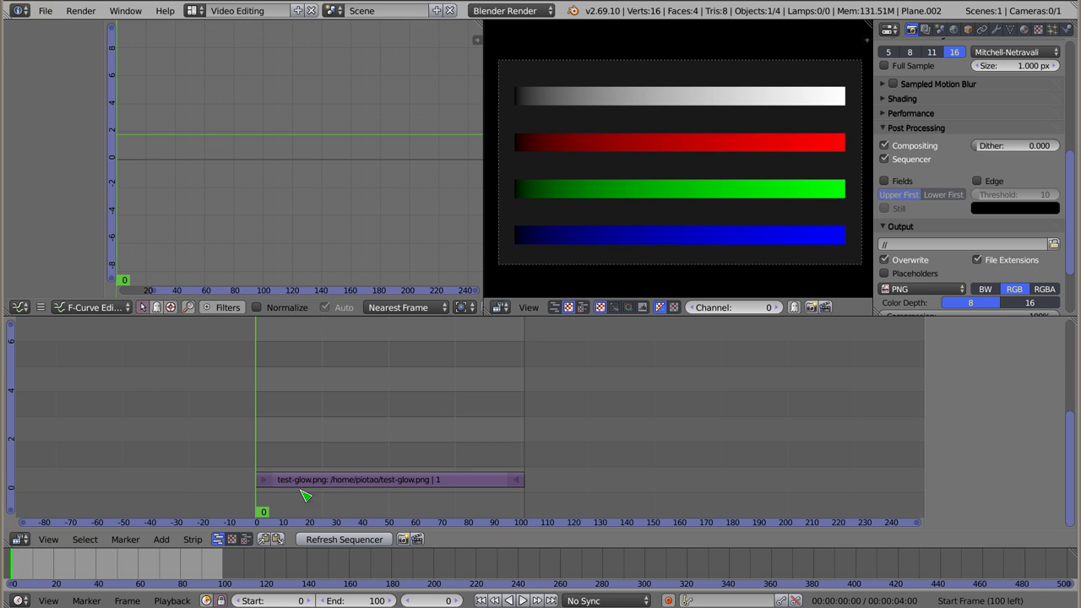
Step: Inspect the test-glow.png strip's bar pixel colours, then return the playhead to frame 0
{"action": "right_click", "coordinate": [402, 485]}
{"action": "mouse_move", "coordinate": [282, 468]}
{"action": "left_mouse_down"}
{"action": "mouse_move", "coordinate": [541, 465]}
{"action": "mouse_move", "coordinate": [255, 468]}
{"action": "mouse_move", "coordinate": [560, 473]}
{"action": "mouse_move", "coordinate": [255, 479]}
{"action": "left_mouse_up"}
{"action": "left_click_drag", "start_coordinate": [366, 482], "coordinate": [497, 473]}
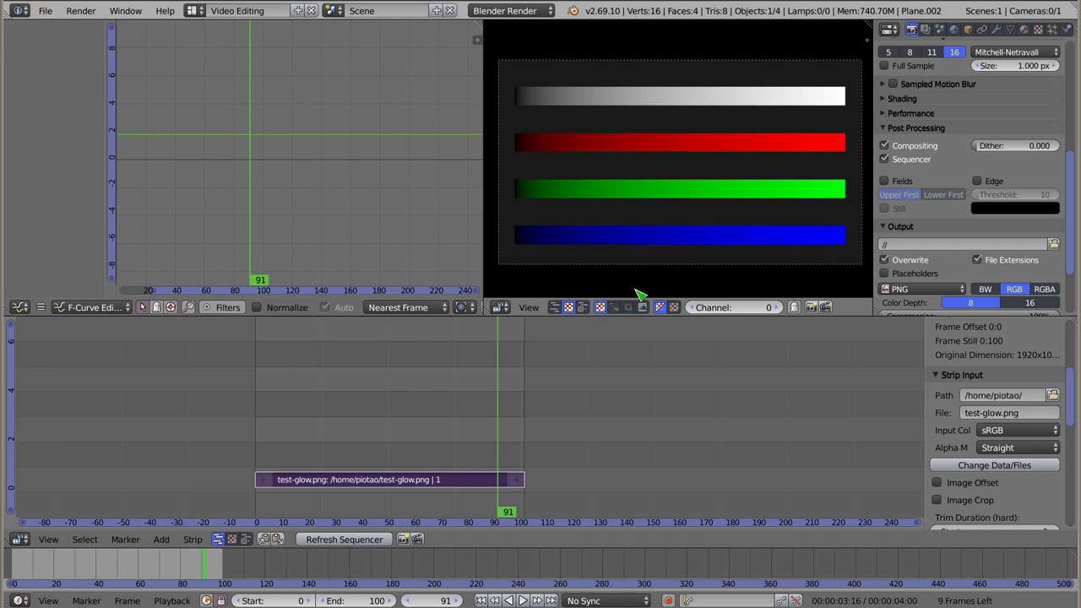
{"action": "mouse_move", "coordinate": [649, 123]}
{"action": "left_mouse_down"}
{"action": "mouse_move", "coordinate": [608, 122]}
{"action": "mouse_move", "coordinate": [824, 121]}
{"action": "mouse_move", "coordinate": [847, 106]}
{"action": "mouse_move", "coordinate": [843, 97]}
{"action": "mouse_move", "coordinate": [846, 145]}
{"action": "left_mouse_up"}
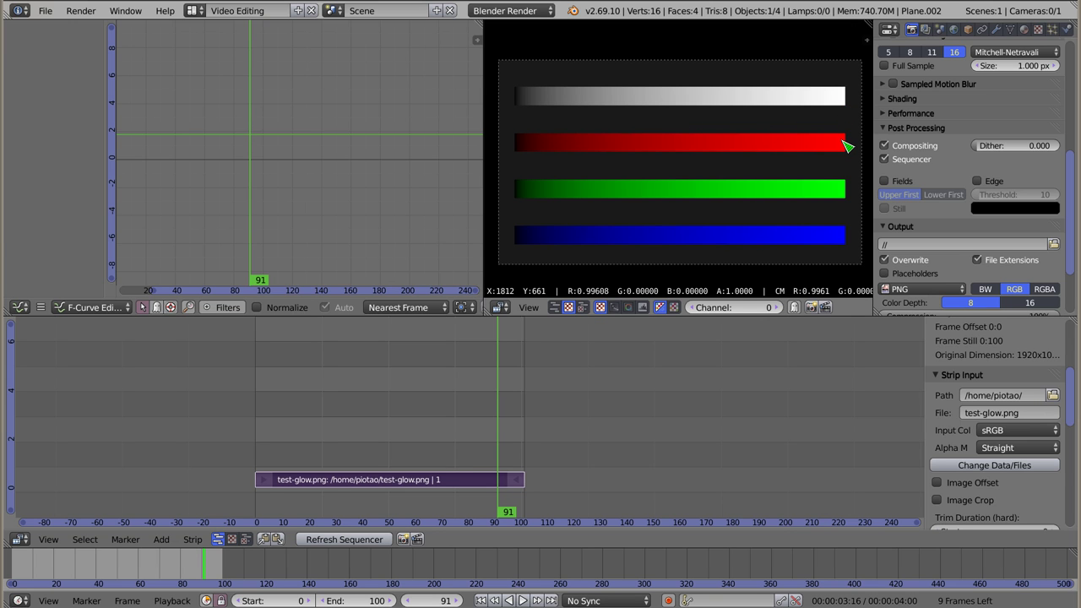
{"action": "mouse_move", "coordinate": [847, 145]}
{"action": "left_mouse_down"}
{"action": "mouse_move", "coordinate": [848, 99]}
{"action": "mouse_move", "coordinate": [843, 247]}
{"action": "left_mouse_up"}
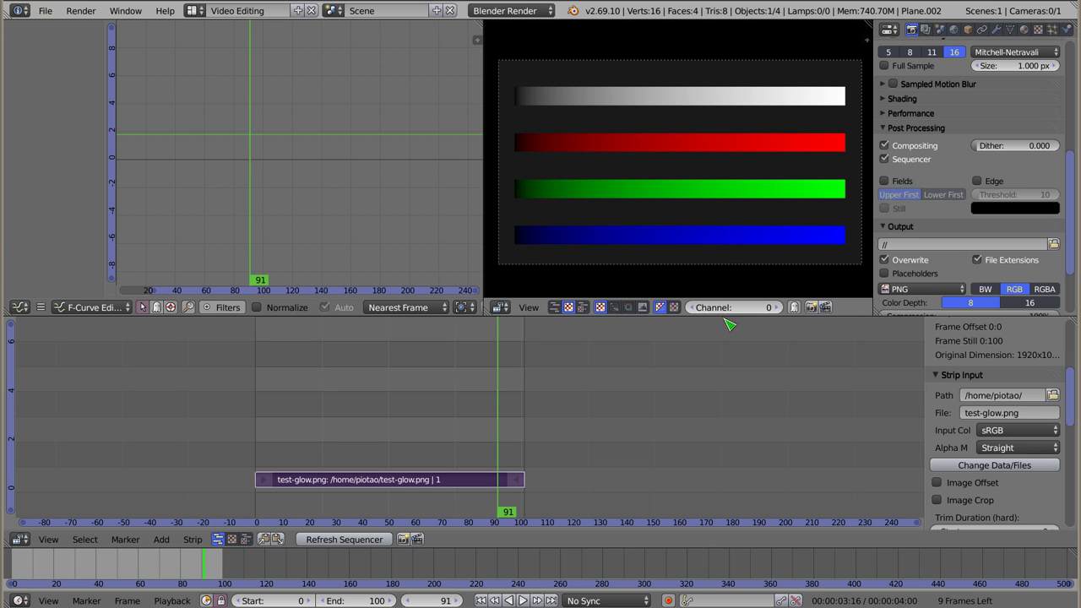
{"action": "left_click_drag", "start_coordinate": [494, 398], "coordinate": [257, 405]}
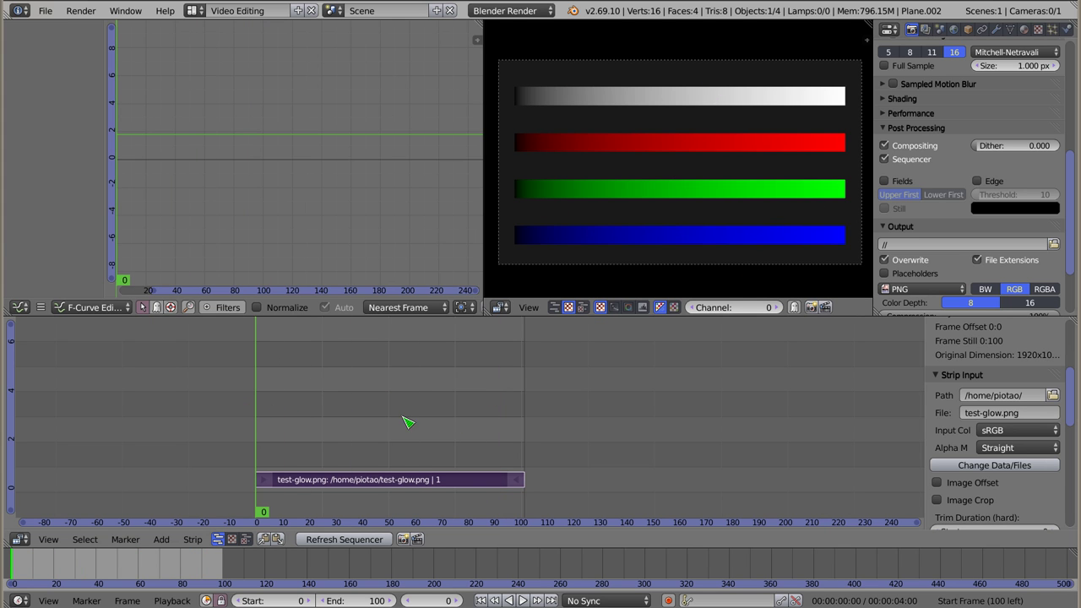
{"action": "key", "text": "shift+a"}
Step: Add a Glow effect strip from the Shift+A menu over the test-glow.png strip
{"action": "scroll", "coordinate": [346, 486], "scroll_direction": "up", "scroll_amount": 3}
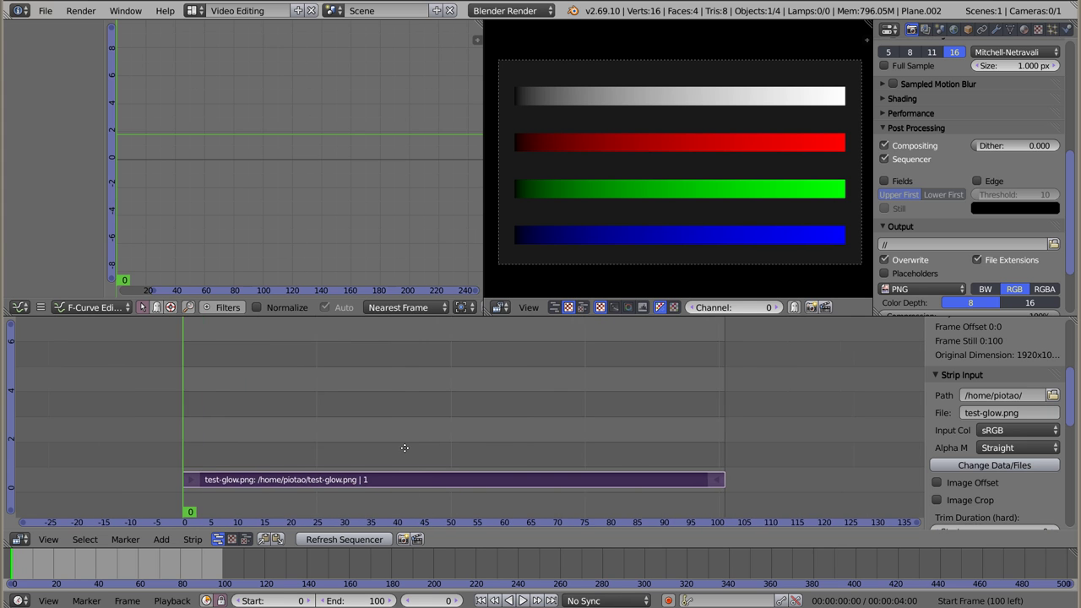
{"action": "scroll", "coordinate": [429, 501], "scroll_direction": "up", "scroll_amount": 1}
{"action": "key", "text": "shift+a"}
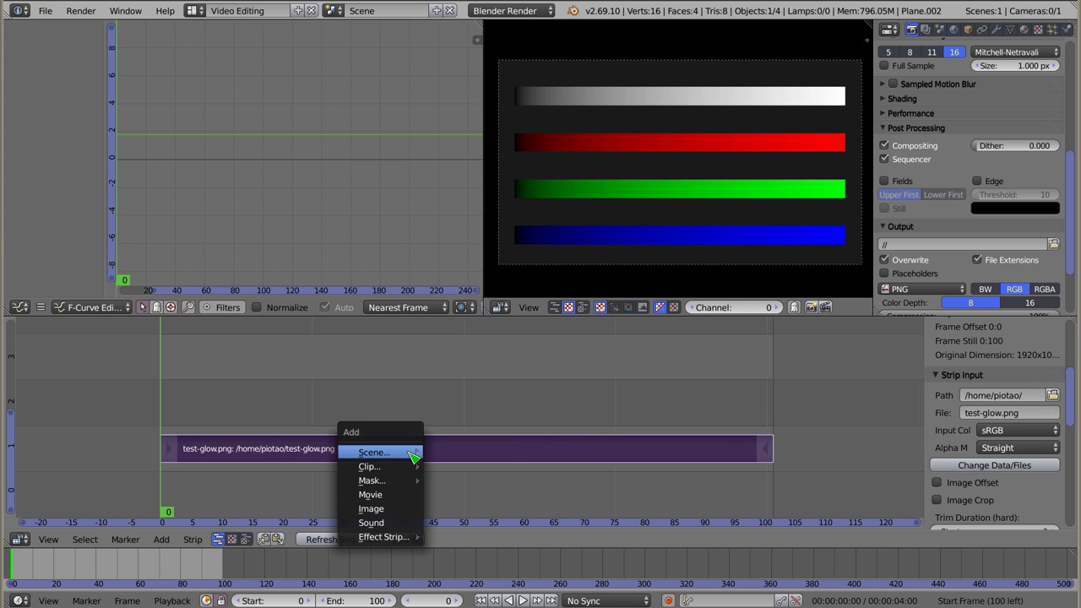
{"action": "mouse_move", "coordinate": [384, 537]}
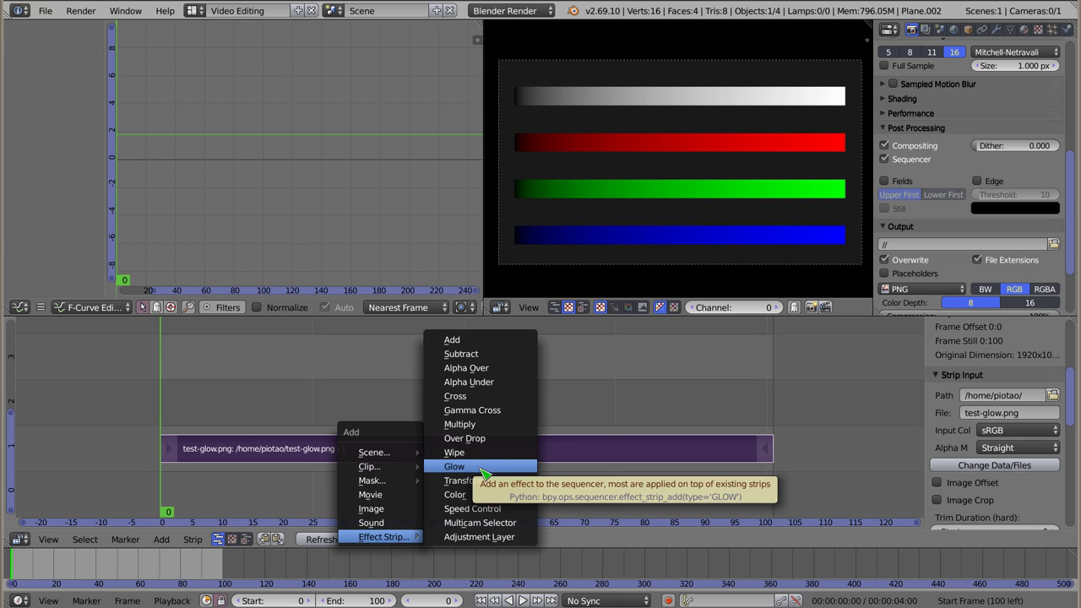
{"action": "left_click", "coordinate": [485, 467]}
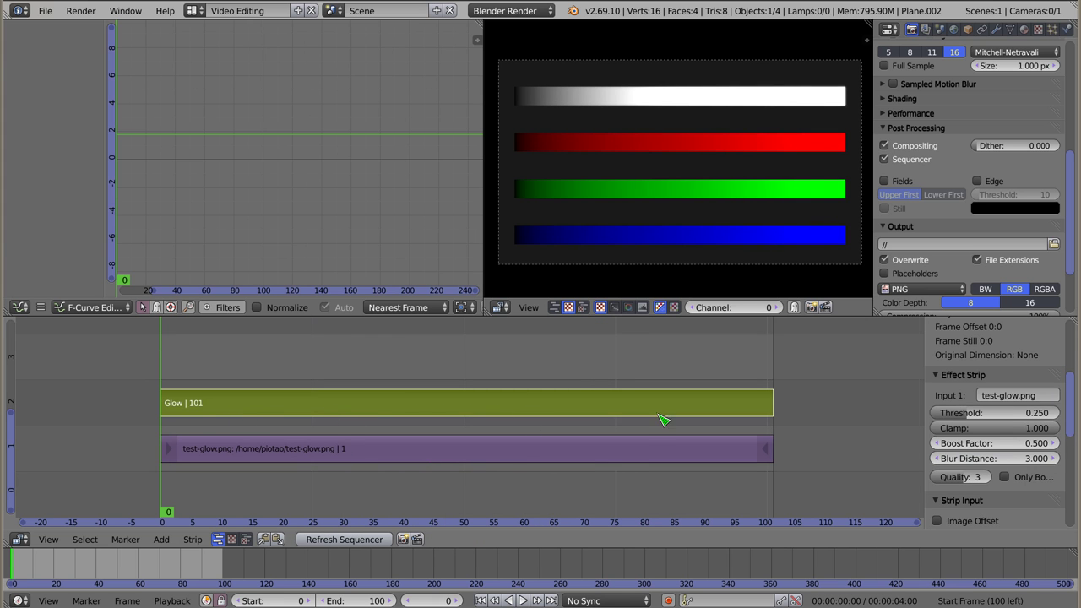
{"action": "right_click", "coordinate": [629, 464]}
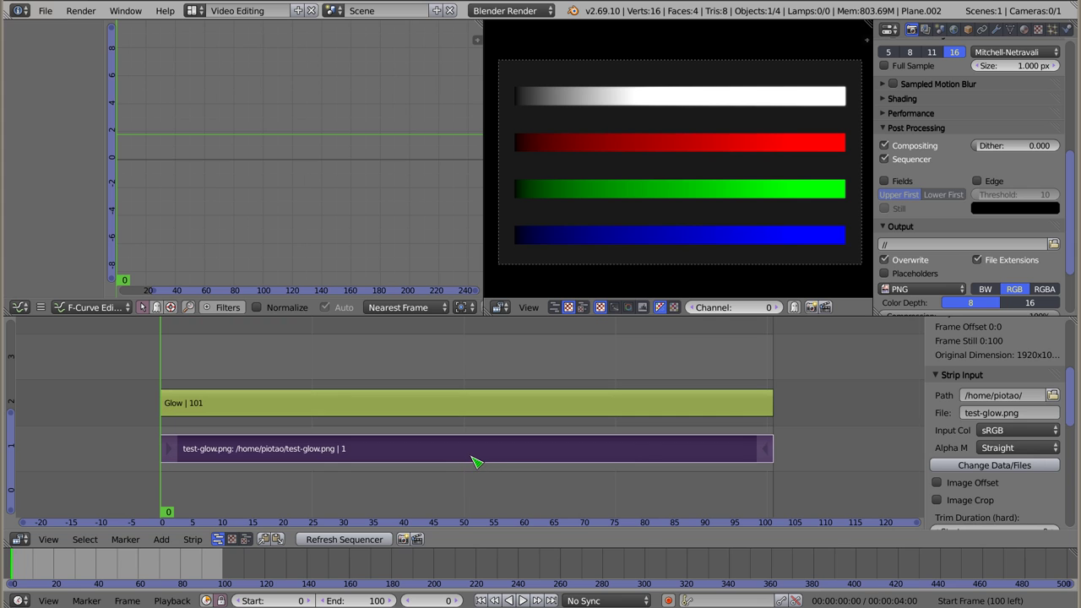
{"action": "key", "text": "a"}
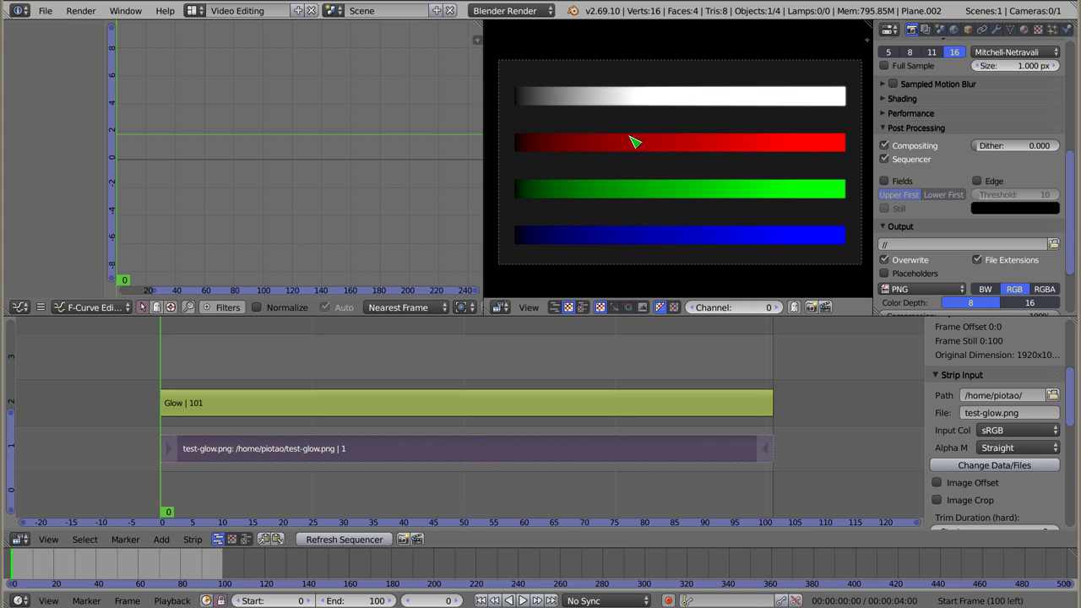
{"action": "right_click", "coordinate": [511, 413]}
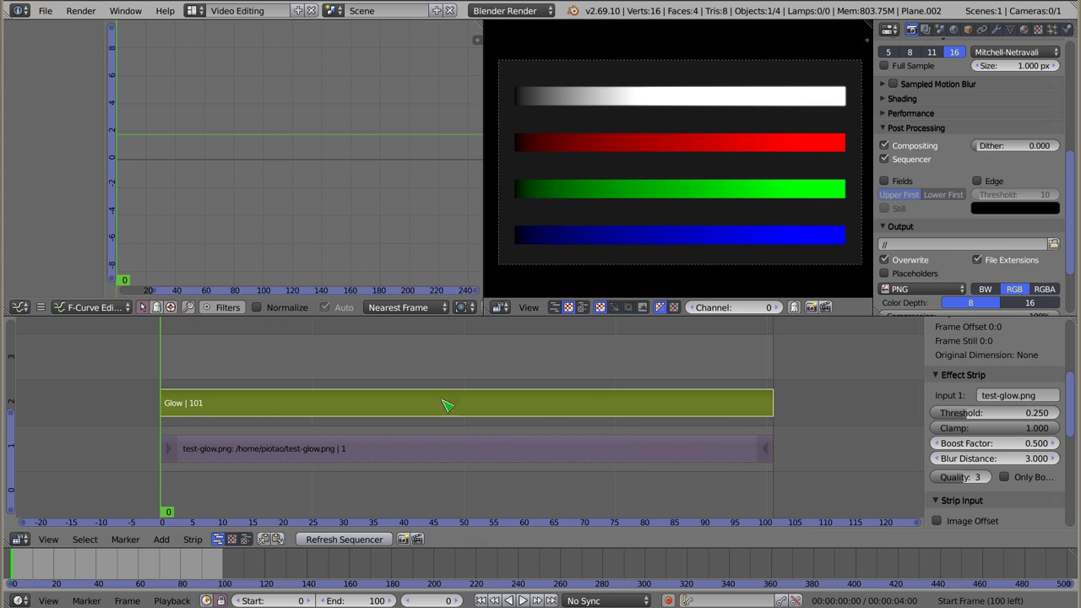
{"action": "left_click_drag", "start_coordinate": [925, 389], "coordinate": [912, 391]}
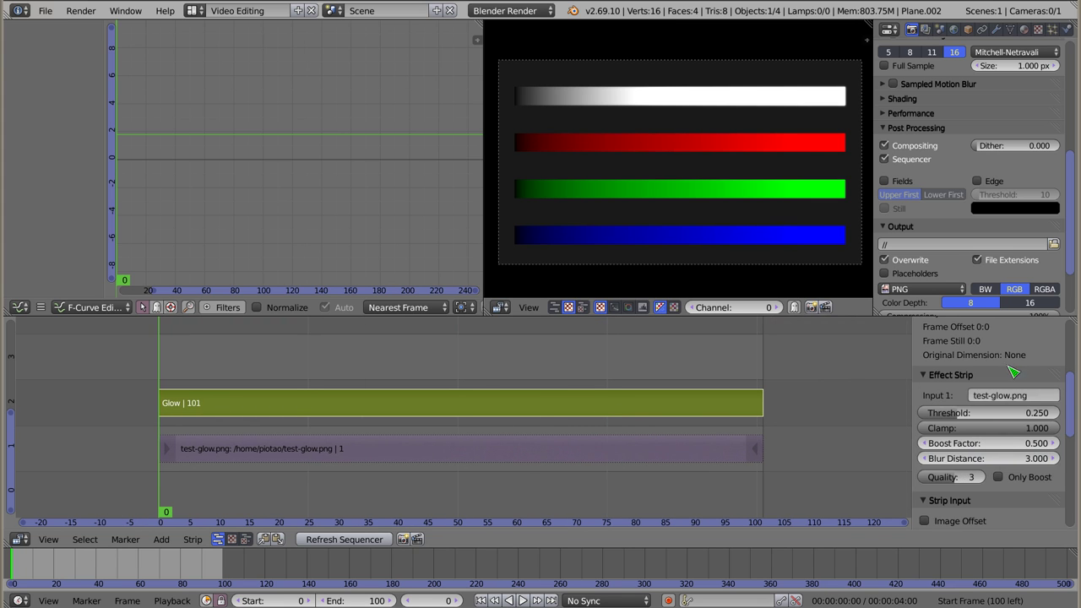
{"action": "scroll", "coordinate": [989, 456], "scroll_direction": "up", "scroll_amount": 5}
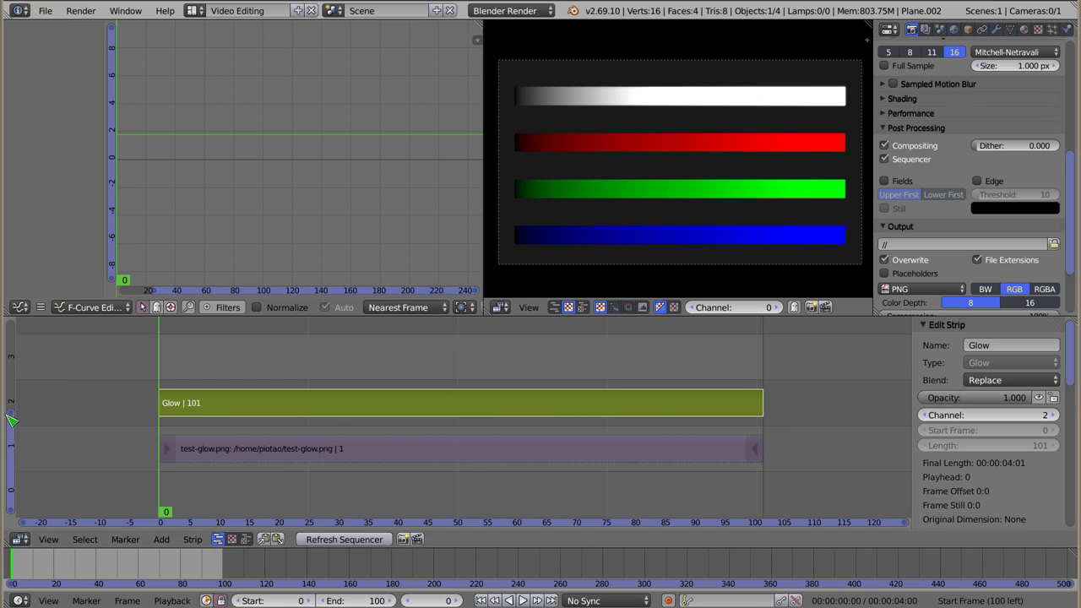
{"action": "scroll", "coordinate": [946, 380], "scroll_direction": "down", "scroll_amount": 4}
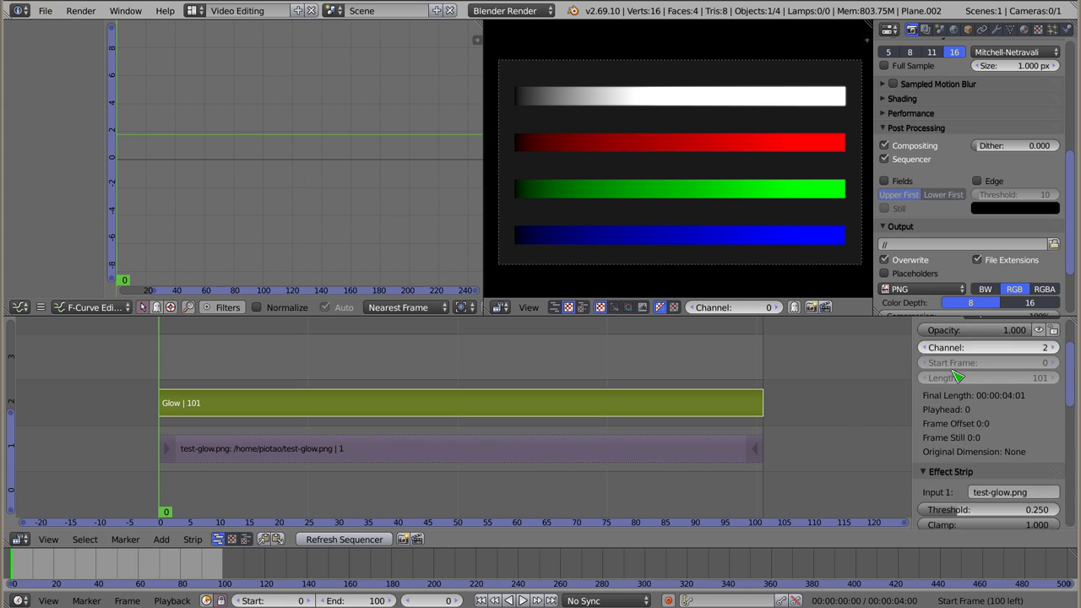
{"action": "scroll", "coordinate": [946, 380], "scroll_direction": "down", "scroll_amount": 2}
{"action": "scroll", "coordinate": [925, 397], "scroll_direction": "down", "scroll_amount": 2}
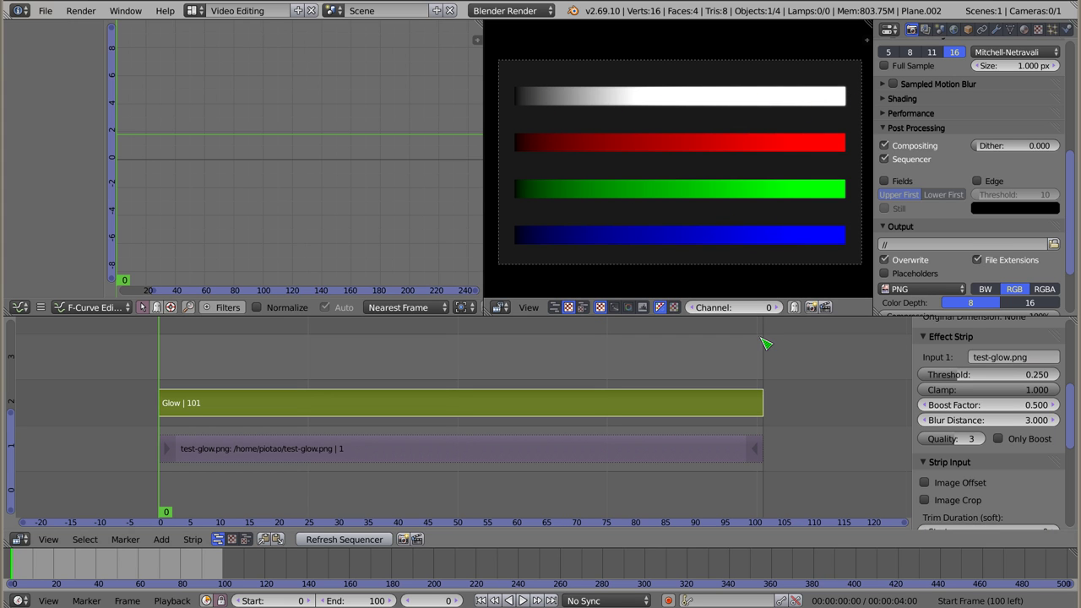
Step: Give the Glow strip Boost Factor 5, Threshold 0.817 and Quality 1, checking the white bar's pixels
{"action": "left_click", "coordinate": [1005, 410]}
{"action": "type", "text": "1"}
{"action": "key", "text": "Return"}
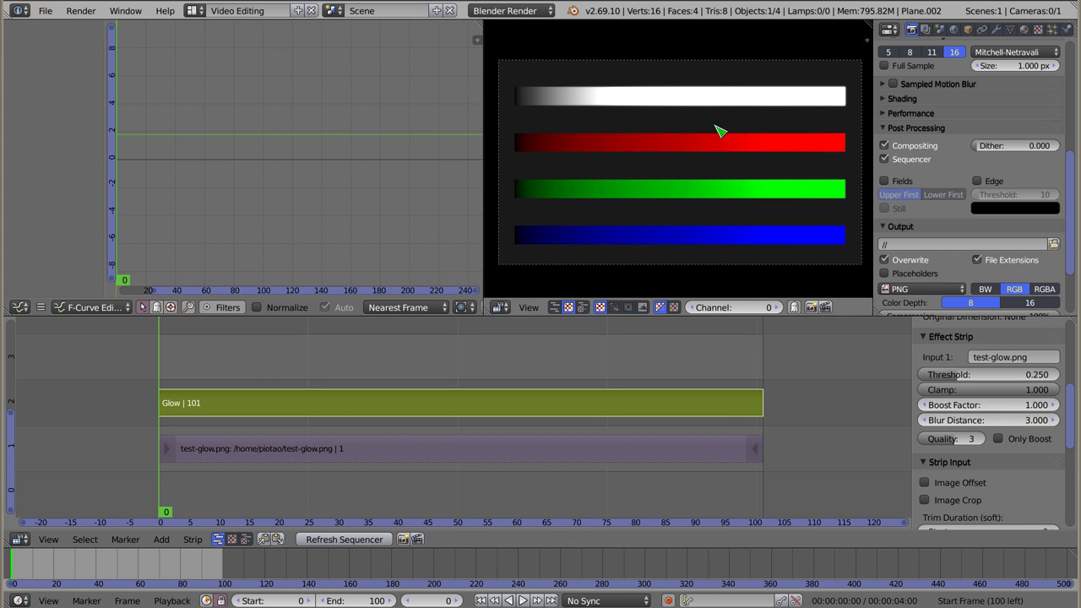
{"action": "left_click", "coordinate": [1005, 405]}
{"action": "type", "text": "5"}
{"action": "key", "text": "Return"}
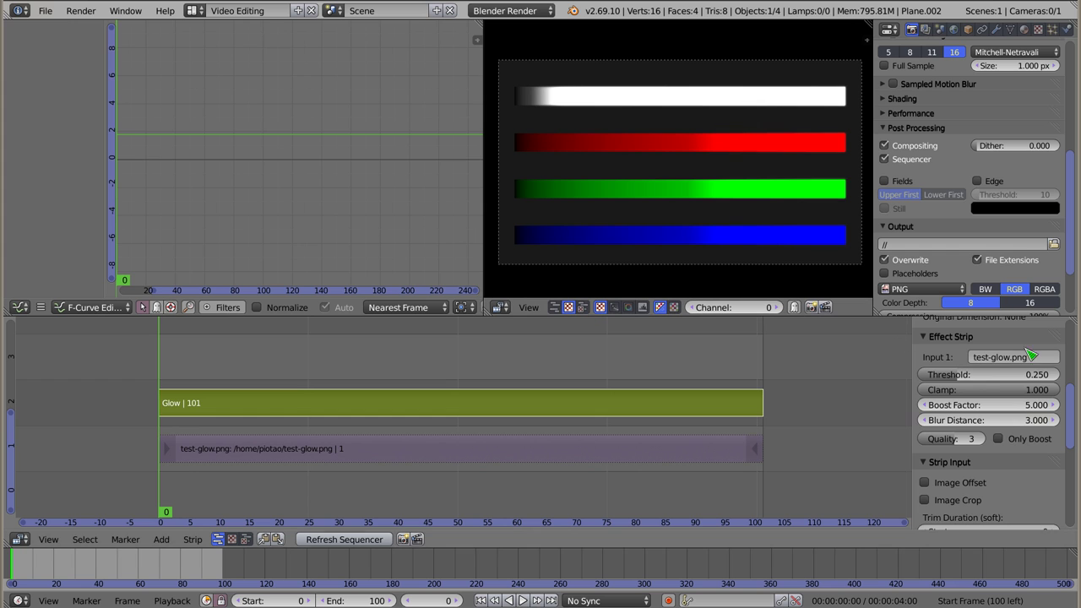
{"action": "left_click_drag", "start_coordinate": [965, 382], "coordinate": [1041, 374]}
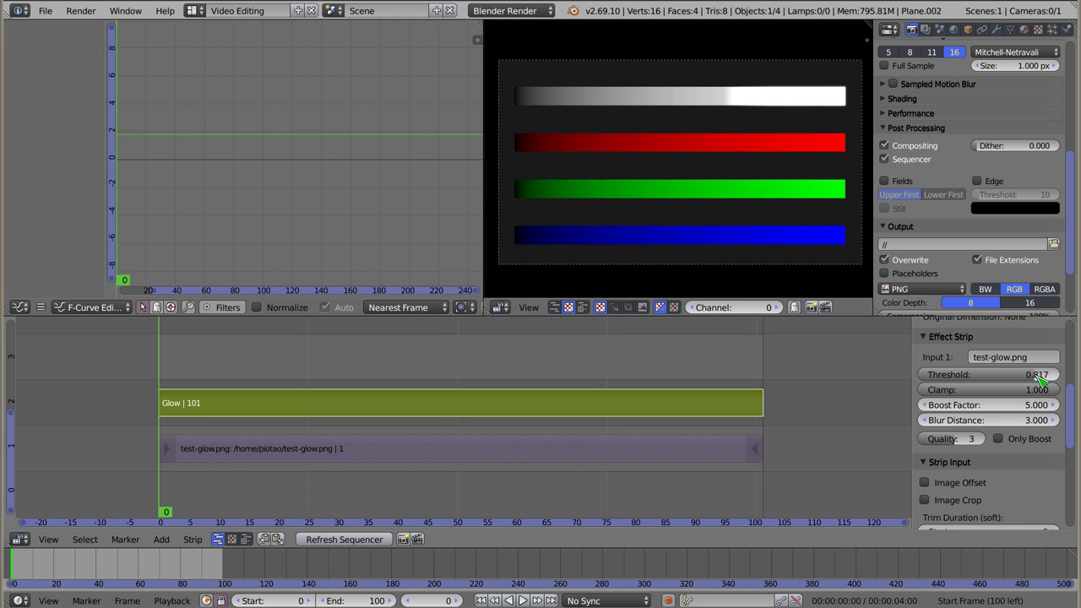
{"action": "left_click", "coordinate": [772, 116]}
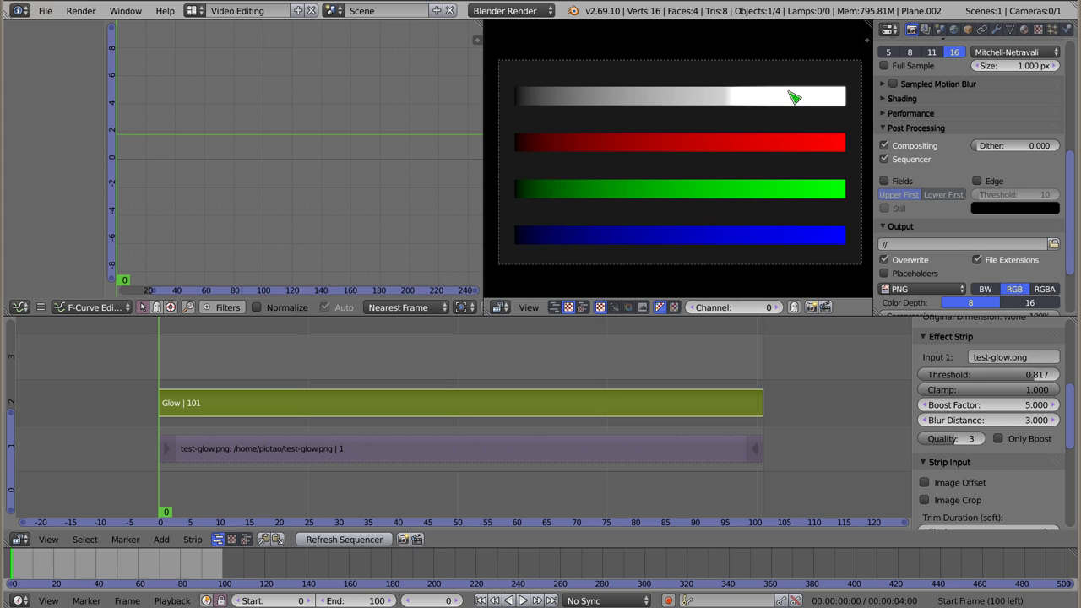
{"action": "left_click_drag", "start_coordinate": [950, 439], "coordinate": [925, 439]}
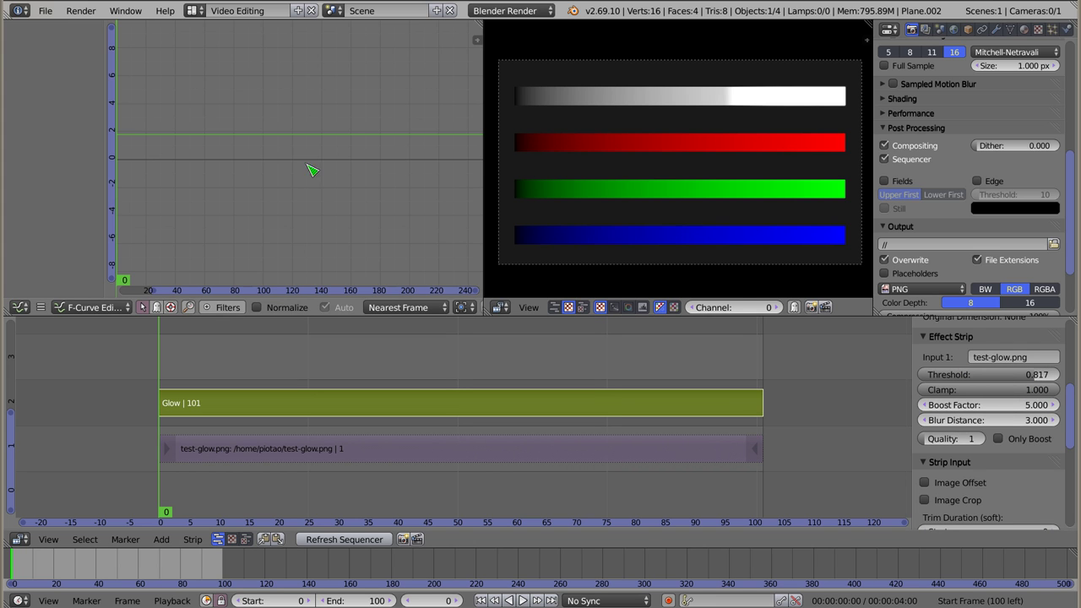
{"action": "left_click", "coordinate": [21, 309]}
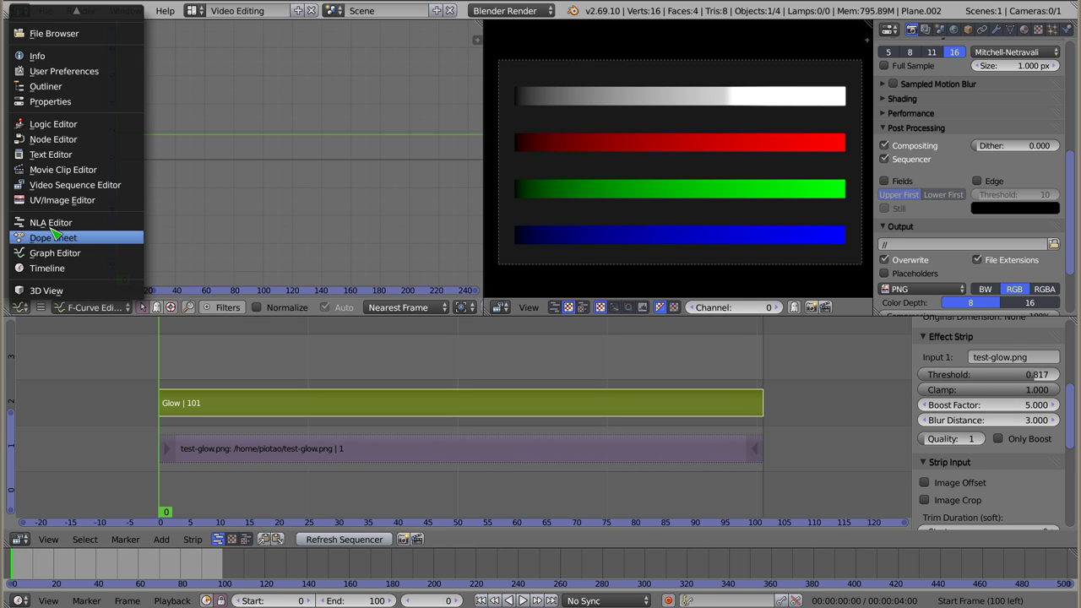
Step: Turn the graph area into a UV/Image Editor showing a fresh F12 Render Result
{"action": "left_click", "coordinate": [104, 204]}
{"action": "scroll", "coordinate": [240, 177], "scroll_direction": "up", "scroll_amount": 4}
{"action": "scroll", "coordinate": [273, 144], "scroll_direction": "up", "scroll_amount": 2}
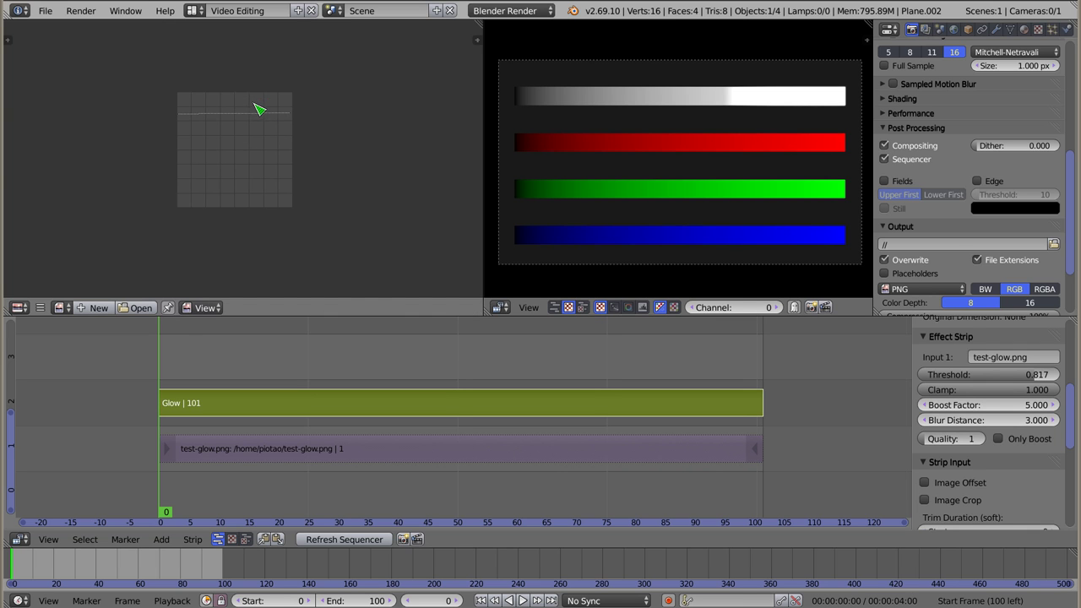
{"action": "left_click", "coordinate": [63, 308]}
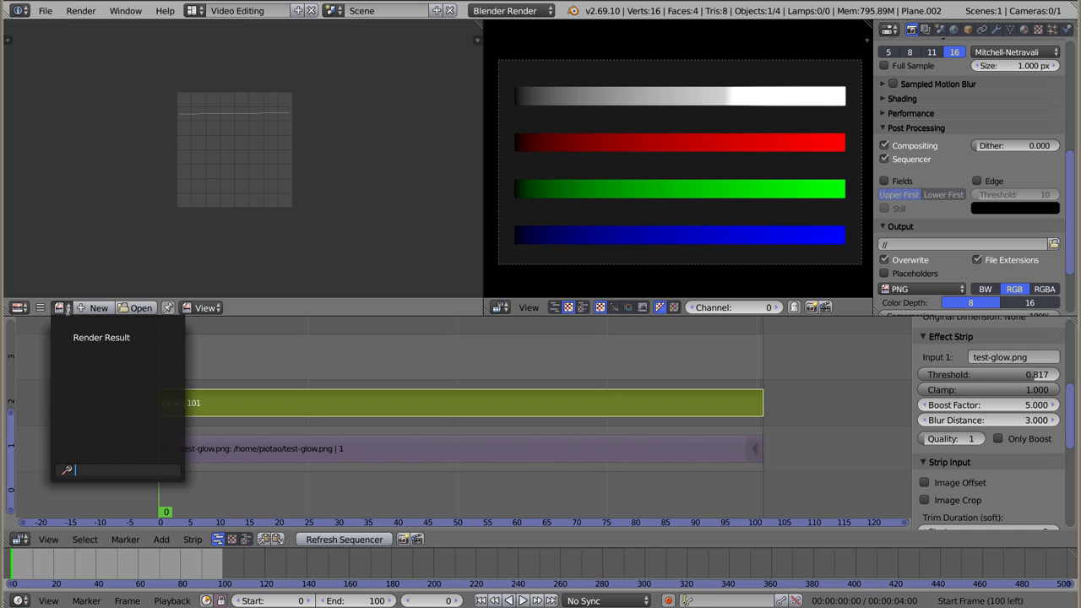
{"action": "left_click", "coordinate": [92, 339]}
{"action": "key", "text": "F12"}
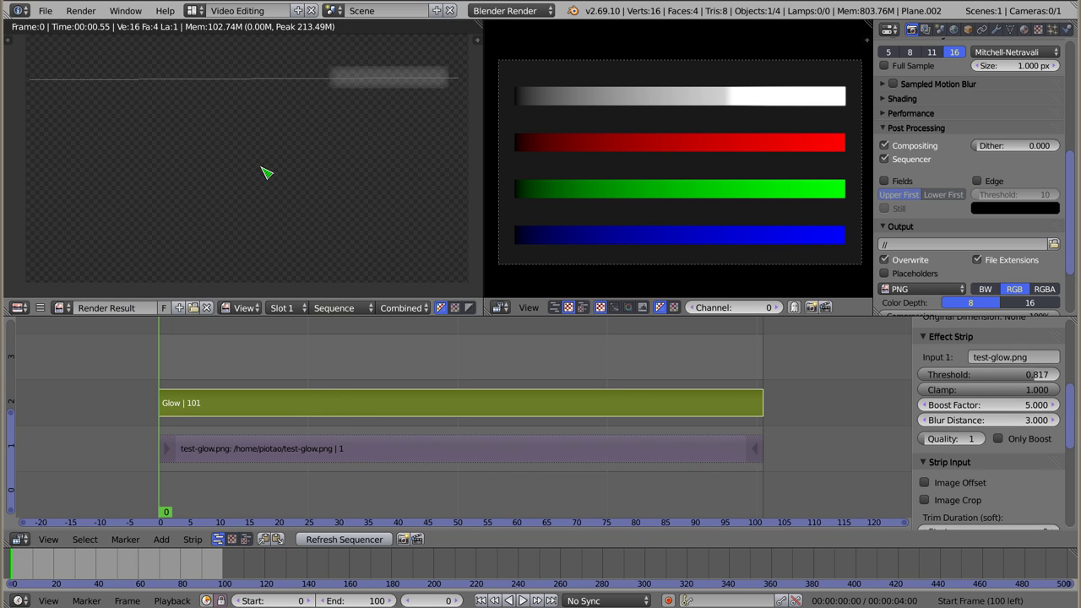
{"action": "key", "text": "F12"}
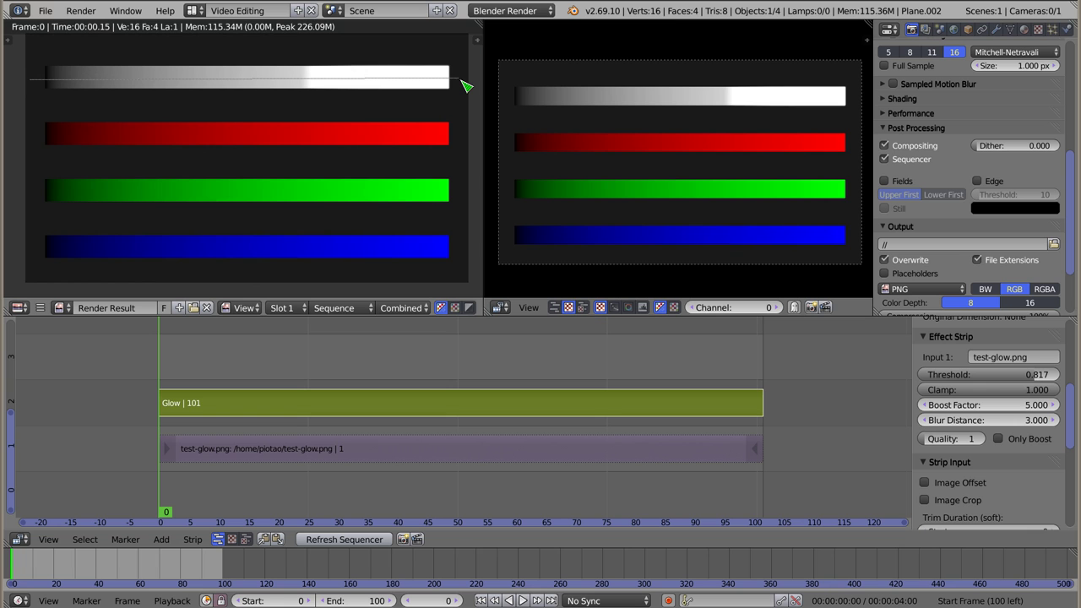
Step: Show the render's scopes, collapse Histogram, Waveform and Vectorscope, and enlarge the scopes area
{"action": "key", "text": "t"}
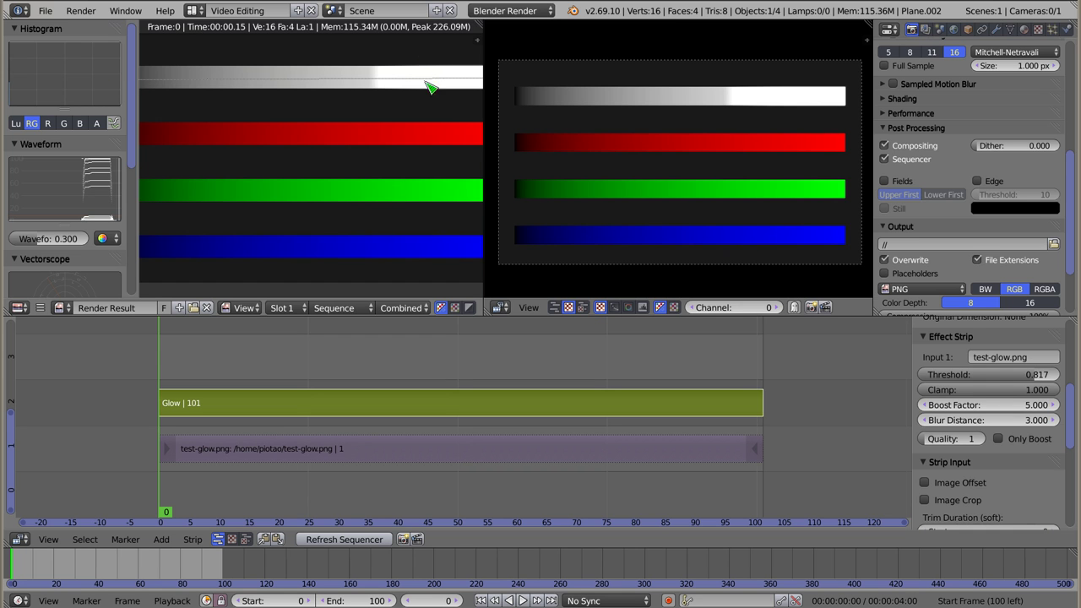
{"action": "key", "text": "n"}
{"action": "key", "text": "n"}
{"action": "key", "text": "n"}
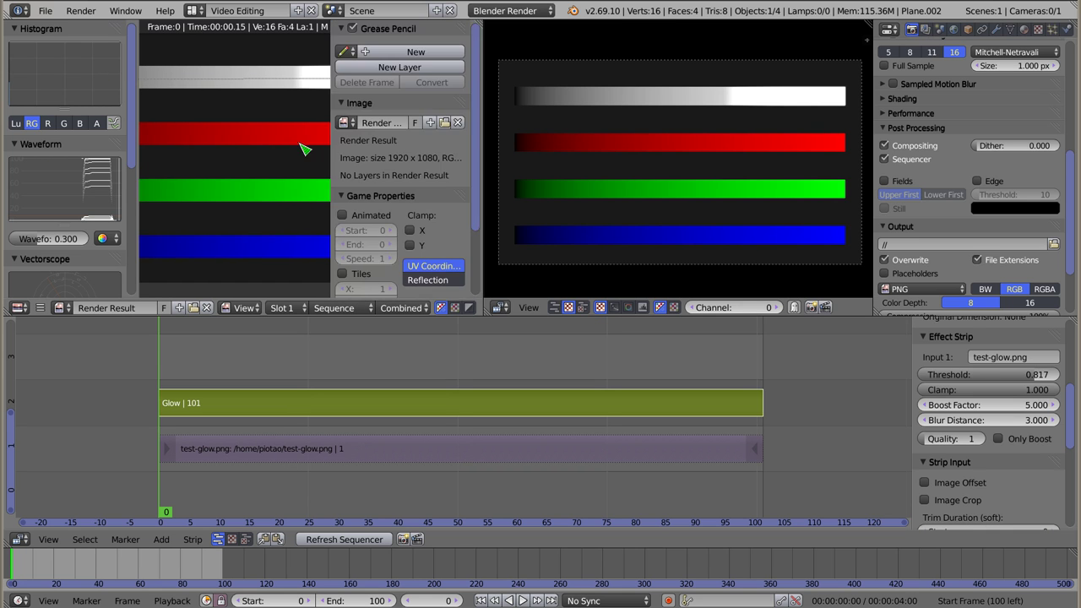
{"action": "key", "text": "n"}
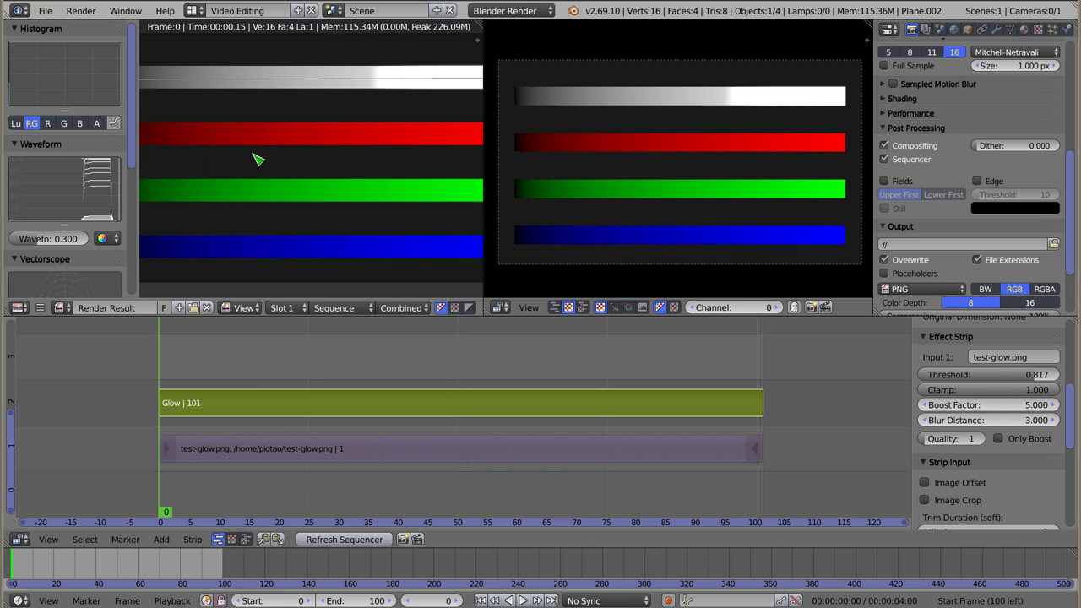
{"action": "left_click", "coordinate": [68, 28]}
{"action": "left_click", "coordinate": [70, 45]}
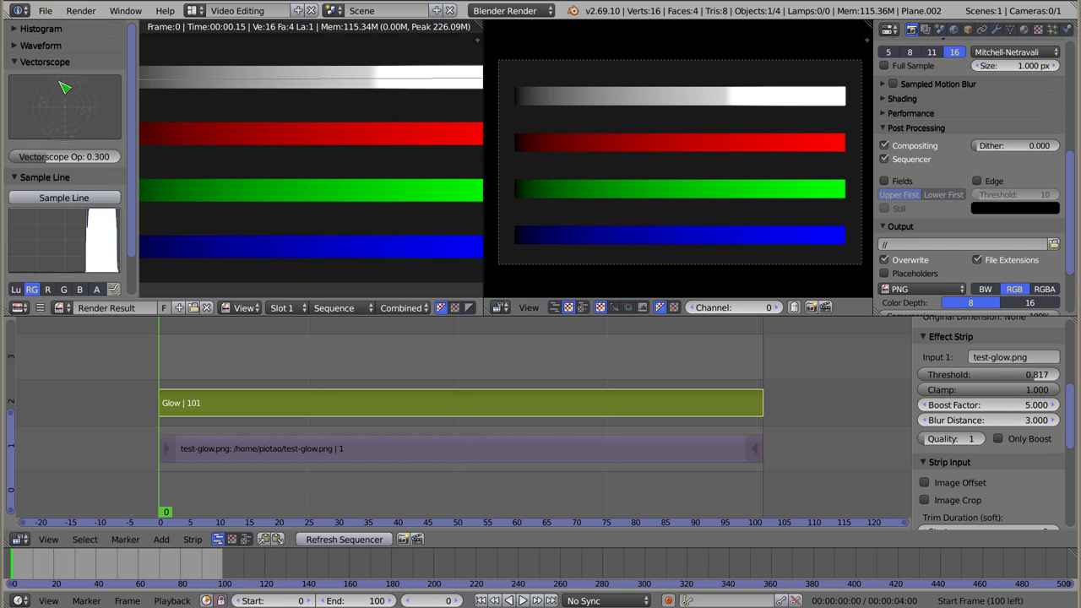
{"action": "left_click", "coordinate": [71, 61]}
{"action": "left_click", "coordinate": [77, 98]}
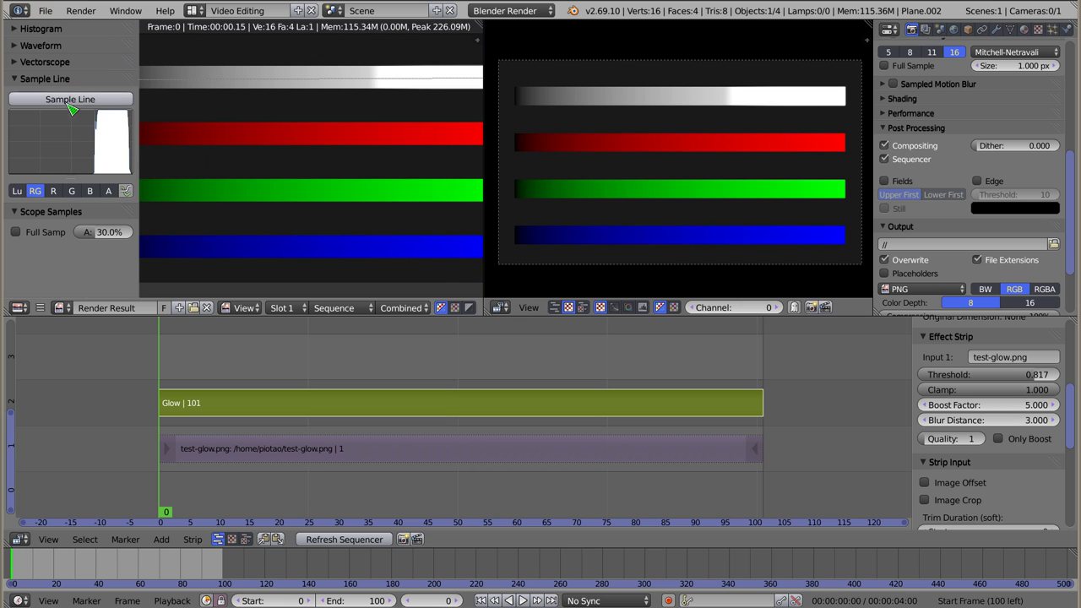
{"action": "left_click_drag", "start_coordinate": [149, 157], "coordinate": [248, 160]}
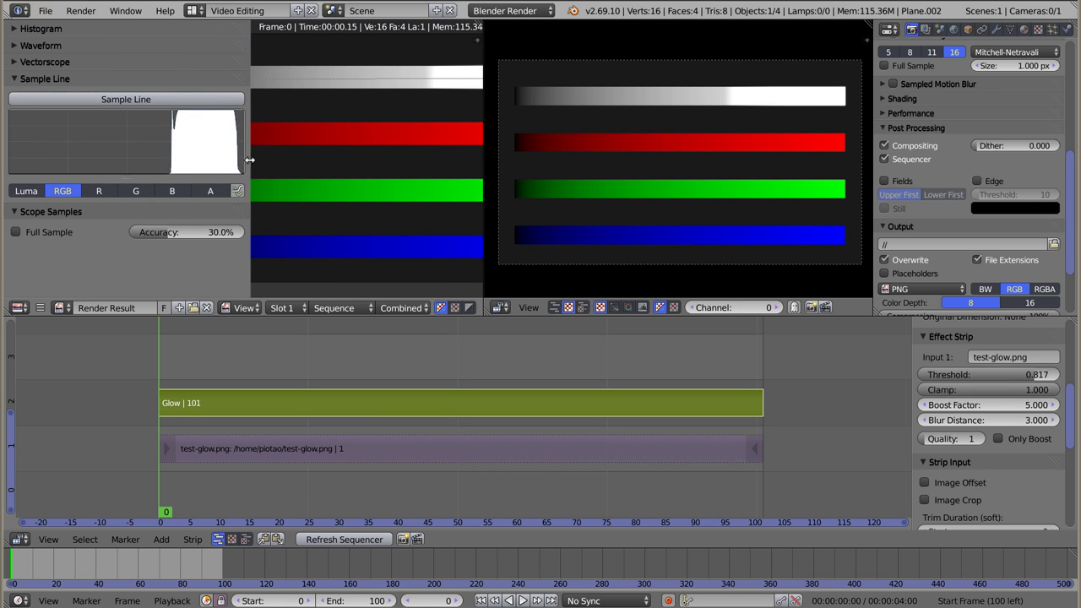
{"action": "middle_click_drag", "start_coordinate": [99, 144], "coordinate": [166, 160], "text": "ctrl"}
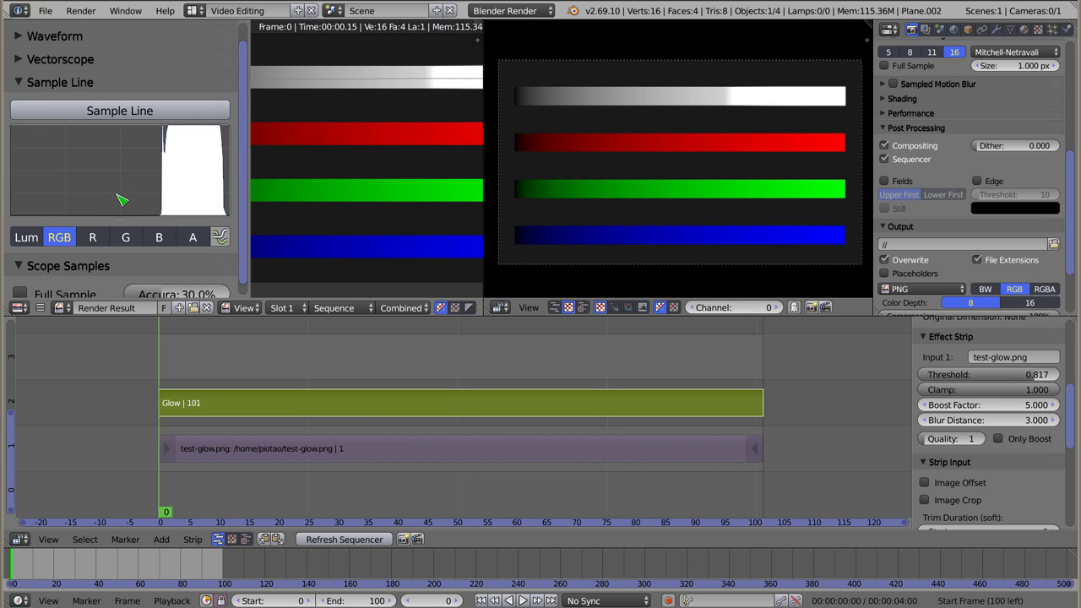
Step: Cycle the scope through luminance, red, green, blue and alpha, back to RGB, for Sample Line
{"action": "scroll", "coordinate": [122, 176], "scroll_direction": "down", "scroll_amount": 1}
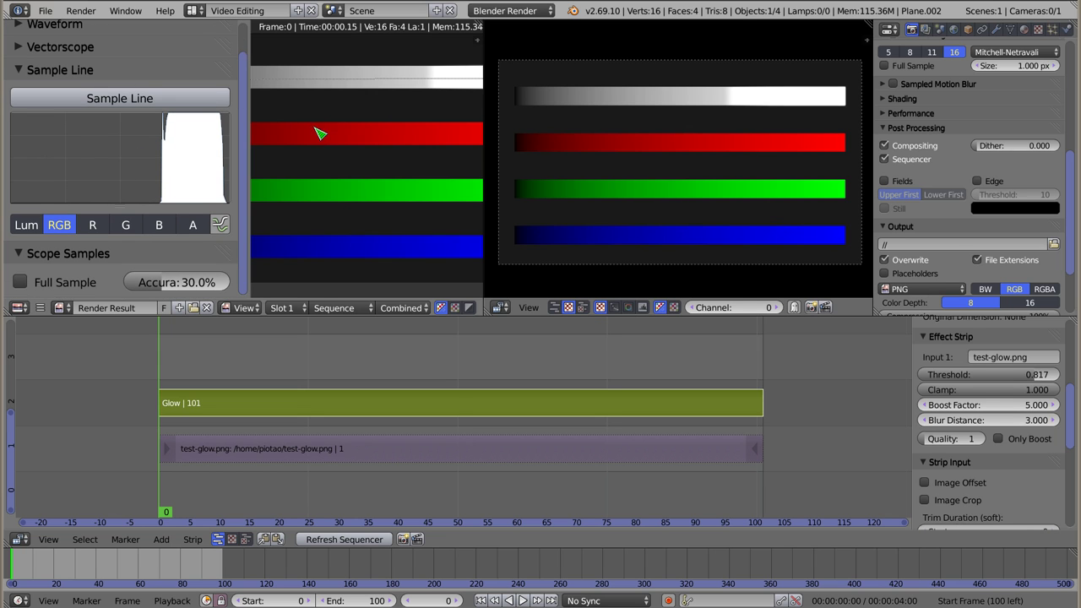
{"action": "scroll", "coordinate": [329, 148], "scroll_direction": "down", "scroll_amount": 4}
{"action": "scroll", "coordinate": [369, 185], "scroll_direction": "up", "scroll_amount": 1}
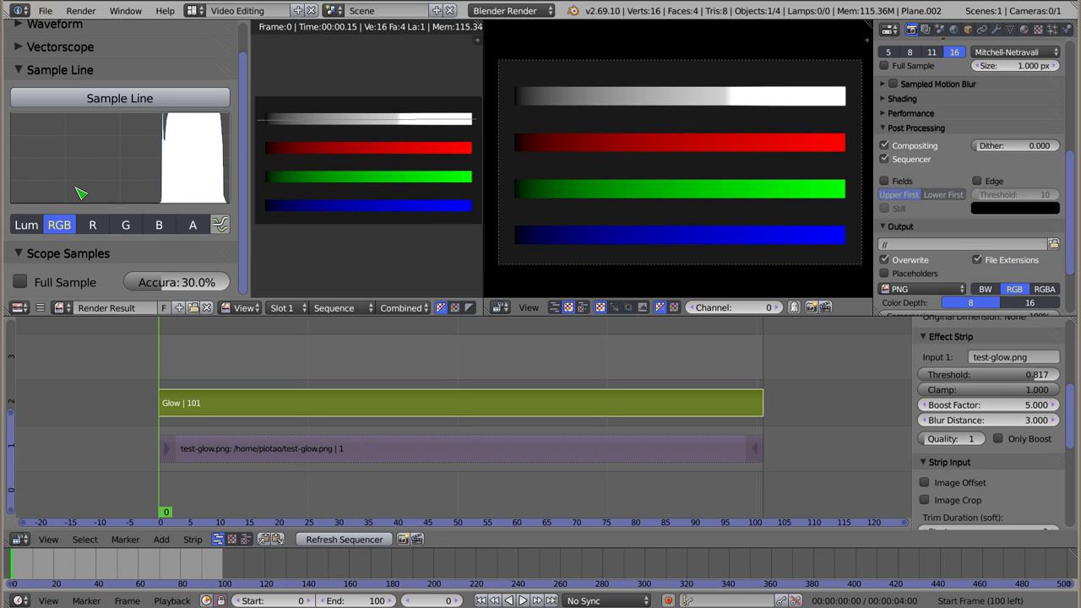
{"action": "left_click", "coordinate": [34, 227]}
{"action": "left_click", "coordinate": [93, 226]}
{"action": "left_click", "coordinate": [128, 226]}
{"action": "left_click", "coordinate": [158, 226]}
{"action": "left_click", "coordinate": [193, 226]}
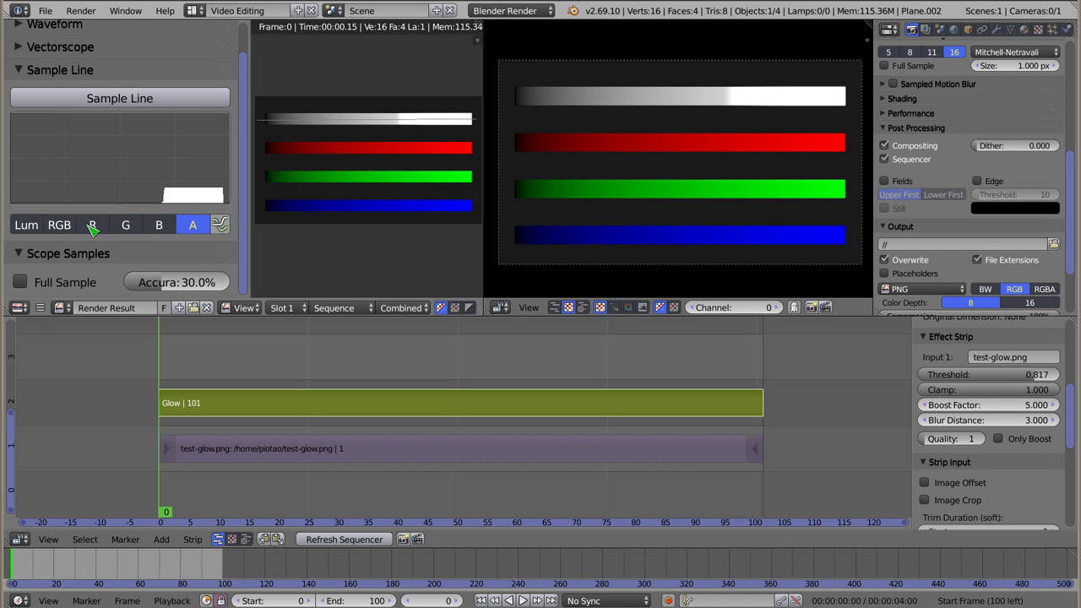
{"action": "left_click", "coordinate": [59, 227]}
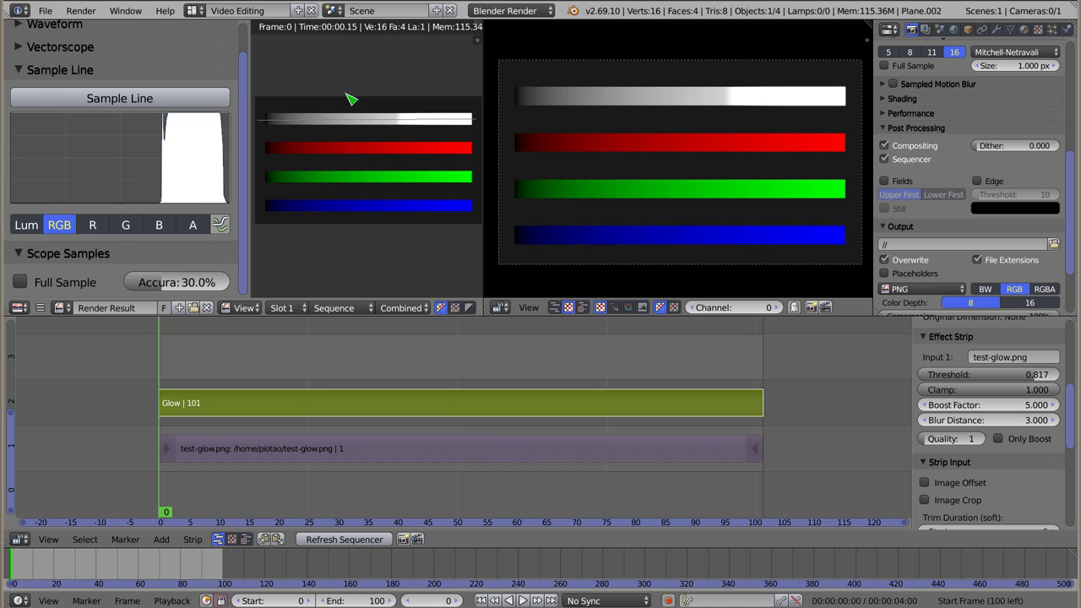
{"action": "left_click", "coordinate": [114, 99]}
Step: Try diagonal and horizontal sample lines, then draw a vertical sample line through all four bars
{"action": "left_click_drag", "start_coordinate": [266, 100], "coordinate": [471, 220]}
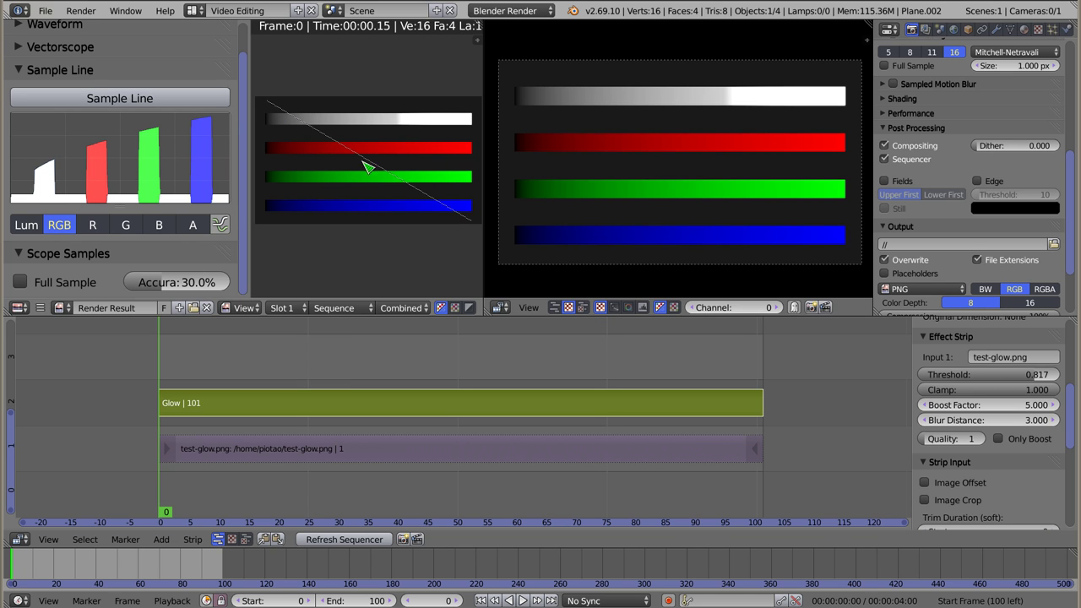
{"action": "left_click_drag", "start_coordinate": [473, 224], "coordinate": [471, 219]}
{"action": "left_click_drag", "start_coordinate": [262, 118], "coordinate": [474, 119]}
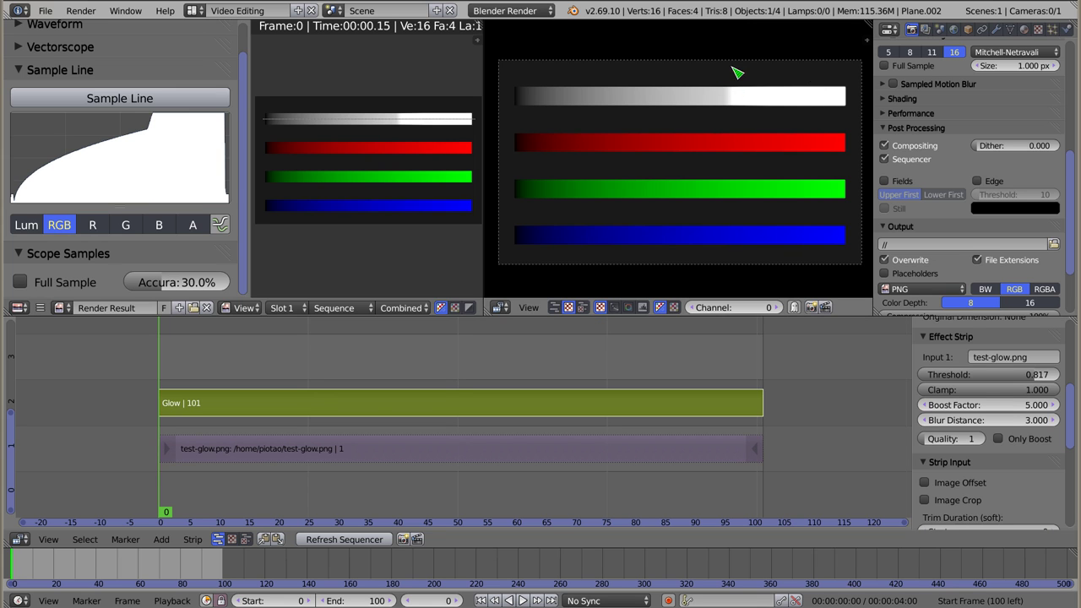
{"action": "mouse_move", "coordinate": [651, 132]}
{"action": "left_mouse_down"}
{"action": "mouse_move", "coordinate": [585, 237]}
{"action": "mouse_move", "coordinate": [534, 243]}
{"action": "mouse_move", "coordinate": [644, 242]}
{"action": "left_mouse_up"}
{"action": "mouse_move", "coordinate": [374, 212]}
{"action": "left_mouse_down"}
{"action": "mouse_move", "coordinate": [364, 145]}
{"action": "mouse_move", "coordinate": [410, 200]}
{"action": "mouse_move", "coordinate": [362, 177]}
{"action": "mouse_move", "coordinate": [280, 212]}
{"action": "mouse_move", "coordinate": [378, 195]}
{"action": "left_mouse_up"}
{"action": "left_click", "coordinate": [138, 99]}
{"action": "left_click_drag", "start_coordinate": [434, 100], "coordinate": [434, 221]}
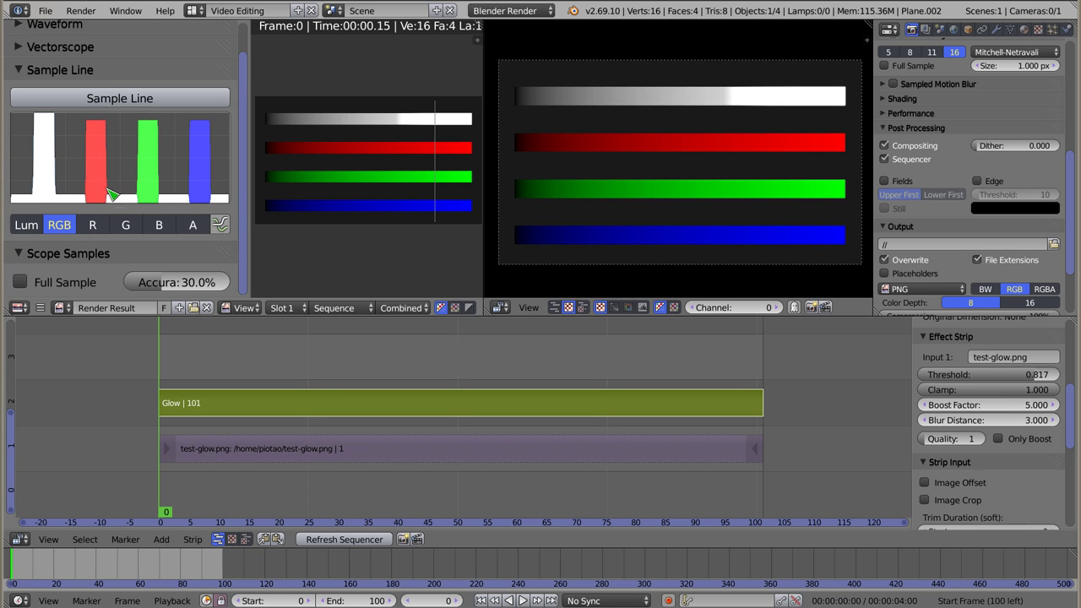
Step: Set Sample Line accuracy to 100% with curve display, enlarge the scopes, and start editing Blur Distance
{"action": "left_click_drag", "start_coordinate": [160, 282], "coordinate": [221, 282]}
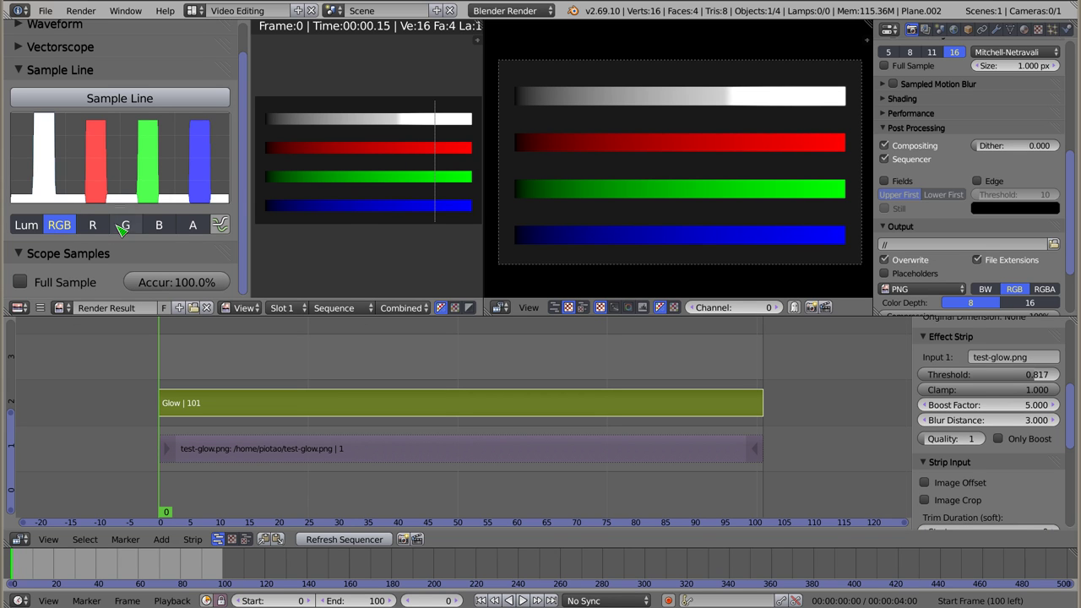
{"action": "left_click", "coordinate": [221, 225]}
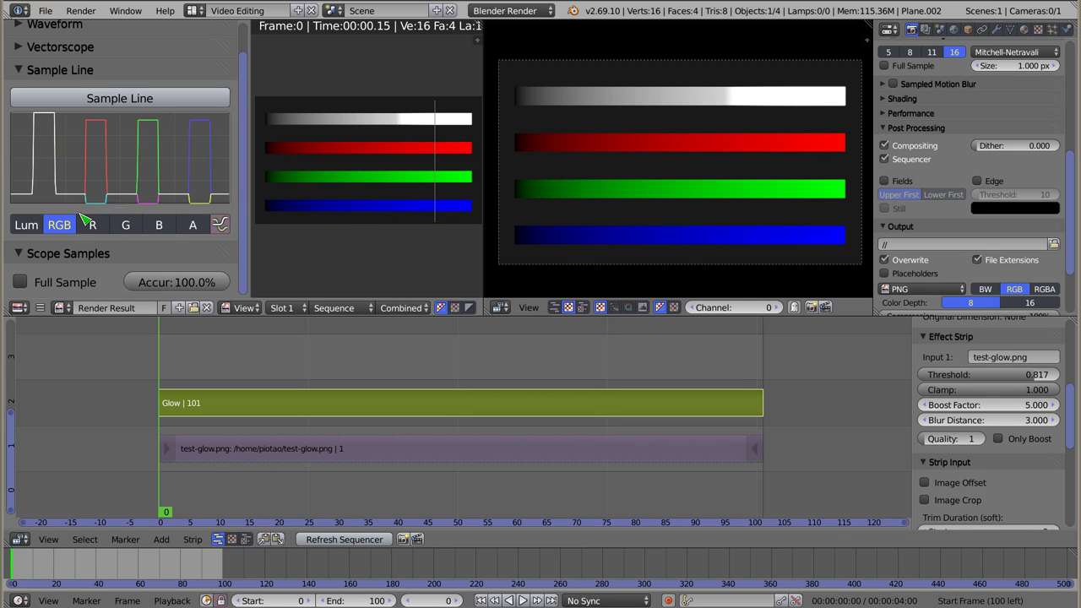
{"action": "scroll", "coordinate": [85, 207], "scroll_direction": "up", "scroll_amount": 2}
{"action": "middle_click_drag", "start_coordinate": [110, 230], "coordinate": [216, 160], "text": "ctrl"}
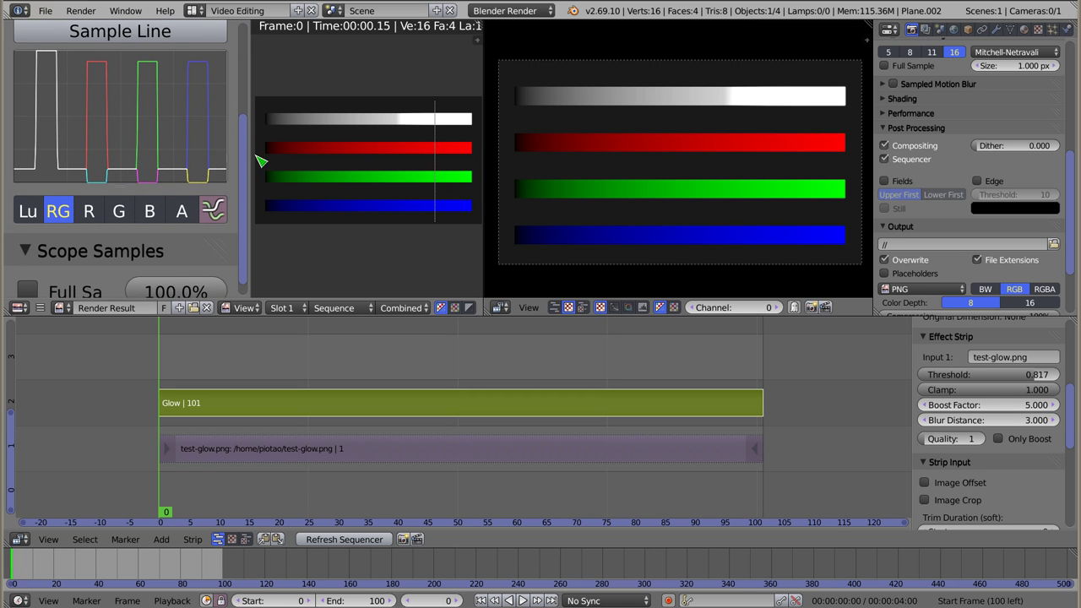
{"action": "mouse_move", "coordinate": [250, 154]}
{"action": "left_mouse_down"}
{"action": "mouse_move", "coordinate": [485, 153]}
{"action": "mouse_move", "coordinate": [464, 155]}
{"action": "left_mouse_up"}
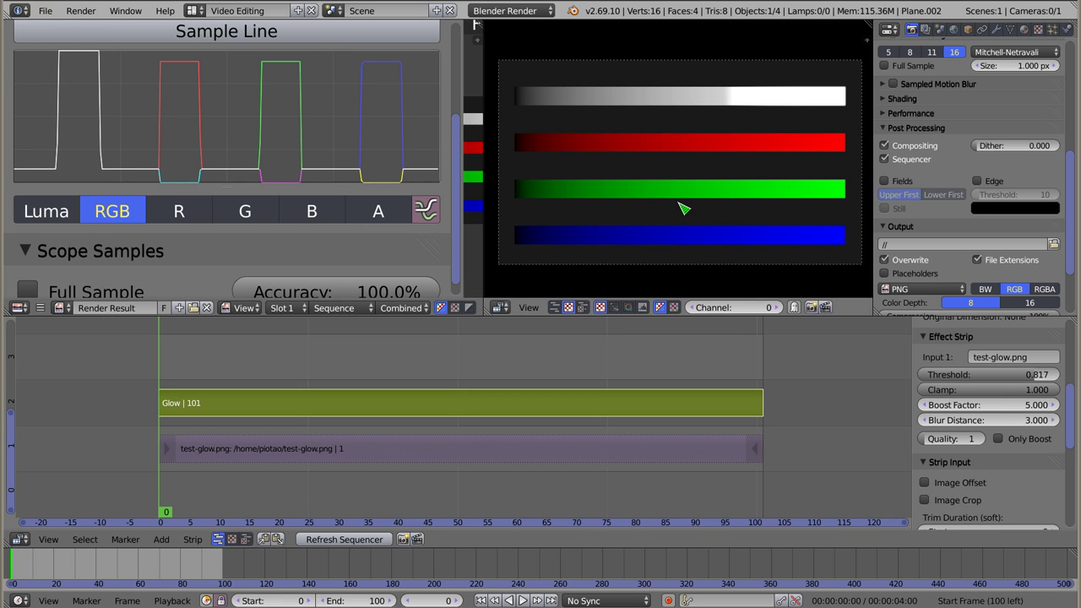
{"action": "left_click", "coordinate": [1002, 422]}
{"action": "type", "text": "20"}
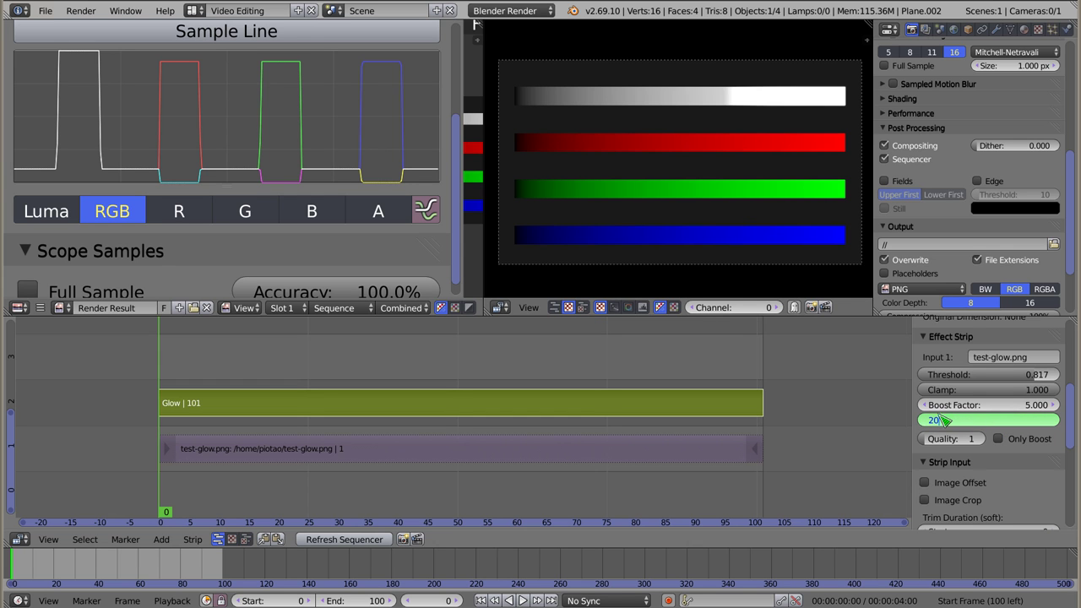
Step: Commit a Blur Distance of 20 and zoom the preview in on the red bar
{"action": "key", "text": "Return"}
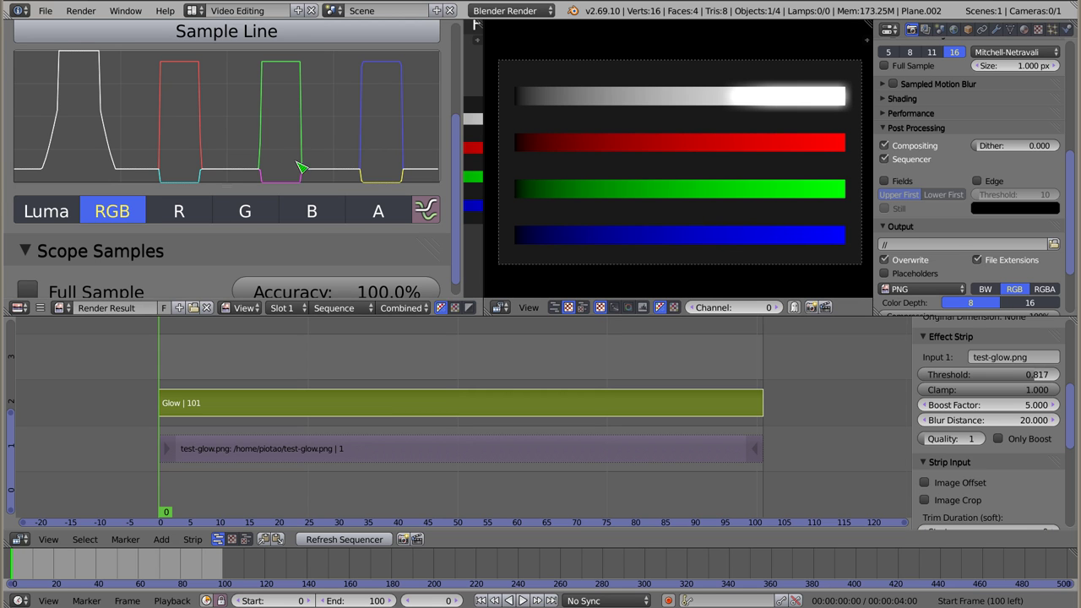
{"action": "scroll", "coordinate": [816, 144], "scroll_direction": "up", "scroll_amount": 1}
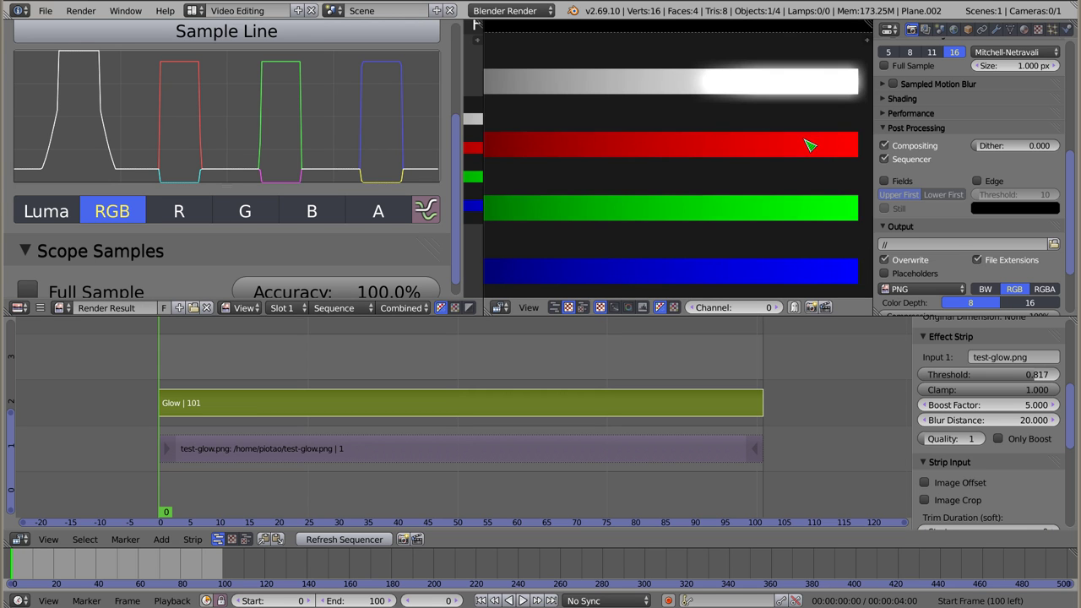
{"action": "scroll", "coordinate": [811, 134], "scroll_direction": "up", "scroll_amount": 1}
{"action": "scroll", "coordinate": [785, 143], "scroll_direction": "up", "scroll_amount": 2}
{"action": "scroll", "coordinate": [785, 144], "scroll_direction": "up", "scroll_amount": 1}
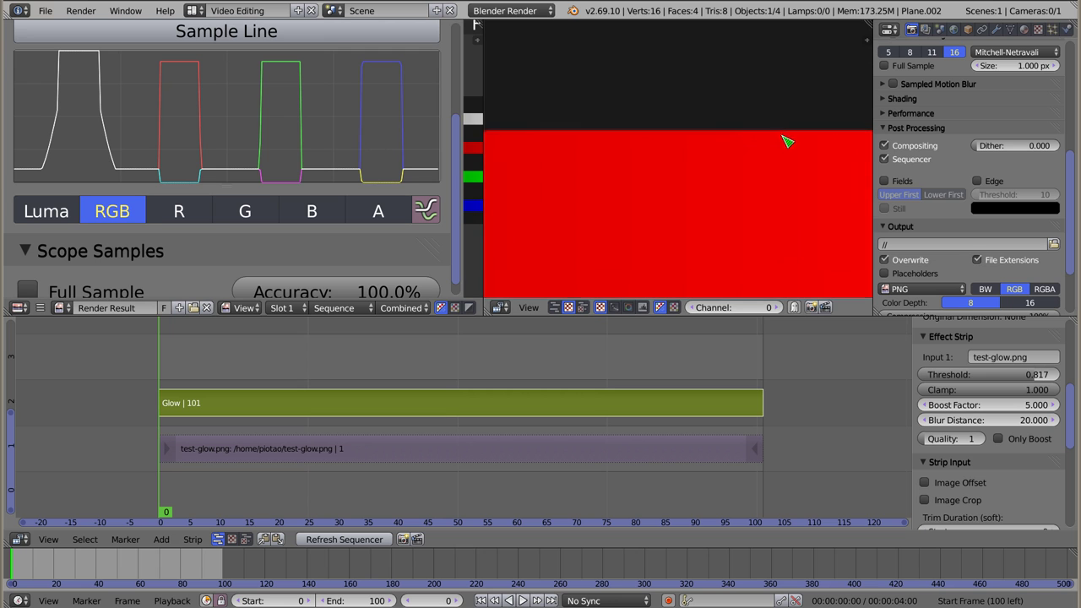
{"action": "scroll", "coordinate": [711, 177], "scroll_direction": "up", "scroll_amount": 2}
Step: Check pixel values around the red bar and lower the glow Threshold to 0.051
{"action": "mouse_move", "coordinate": [699, 40]}
{"action": "left_mouse_down"}
{"action": "mouse_move", "coordinate": [712, 103]}
{"action": "mouse_move", "coordinate": [731, 81]}
{"action": "left_mouse_up"}
{"action": "middle_click_drag", "start_coordinate": [540, 105], "coordinate": [770, 133]}
{"action": "left_click", "coordinate": [770, 135]}
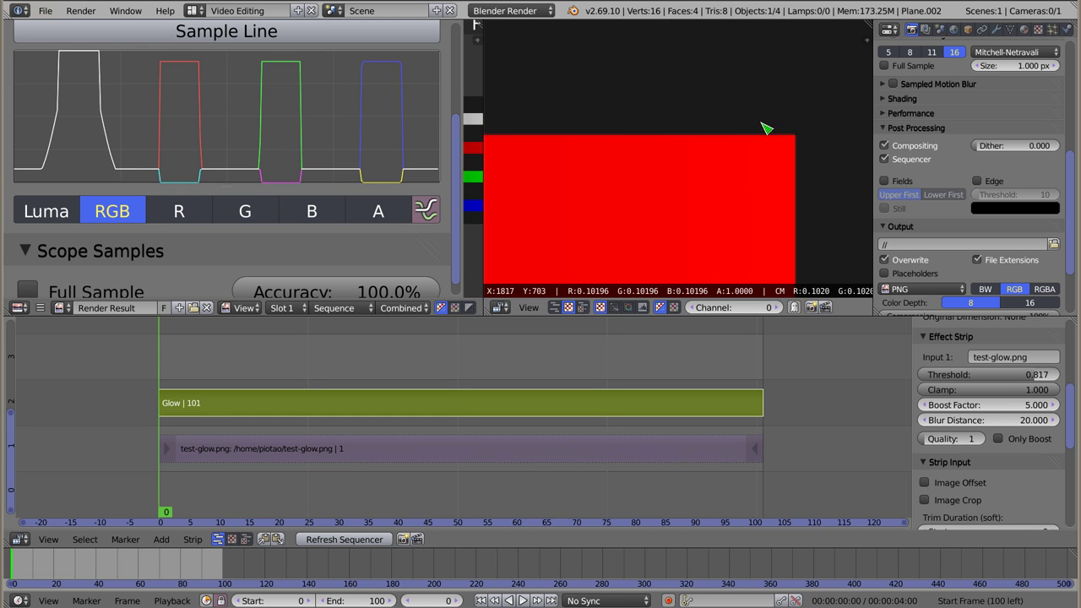
{"action": "left_click_drag", "start_coordinate": [770, 129], "coordinate": [765, 125]}
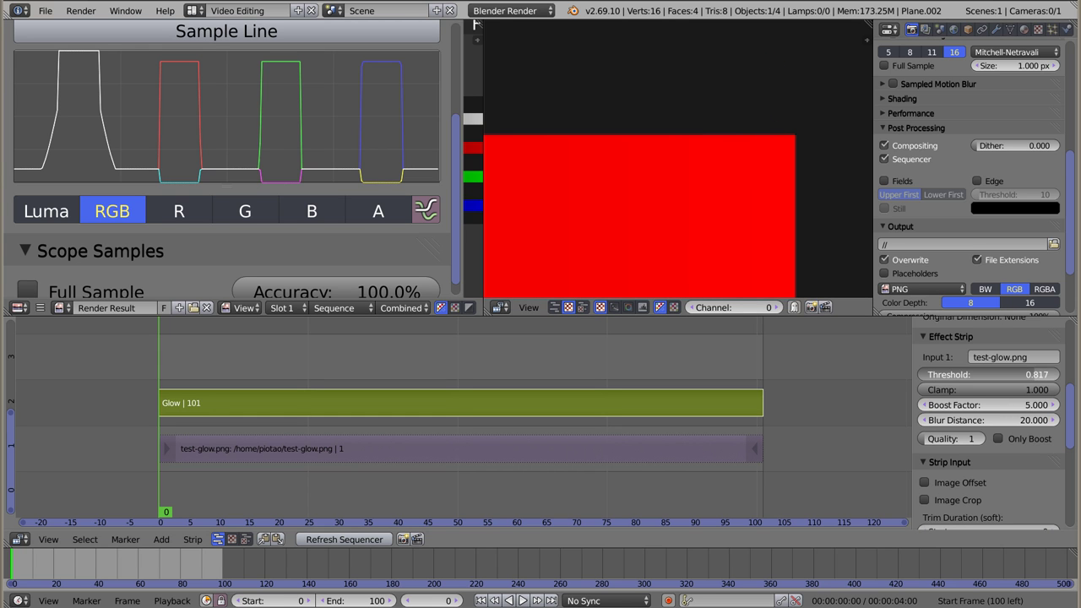
{"action": "left_click_drag", "start_coordinate": [988, 374], "coordinate": [929, 374]}
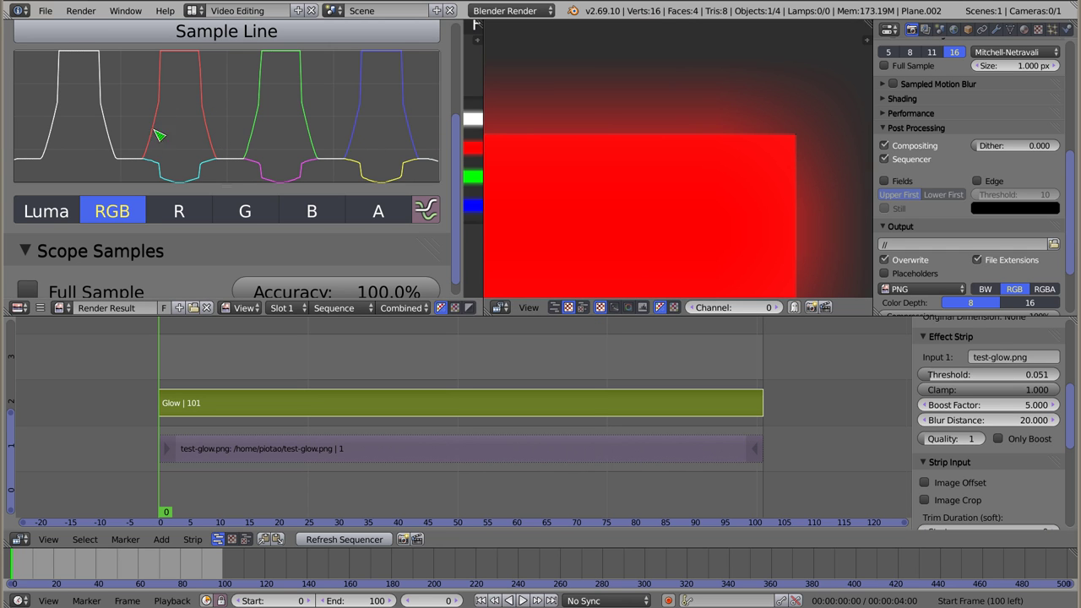
Step: Draw a sample line across the glow halo and raise the glow Threshold to 0.614
{"action": "left_click_drag", "start_coordinate": [699, 125], "coordinate": [731, 78]}
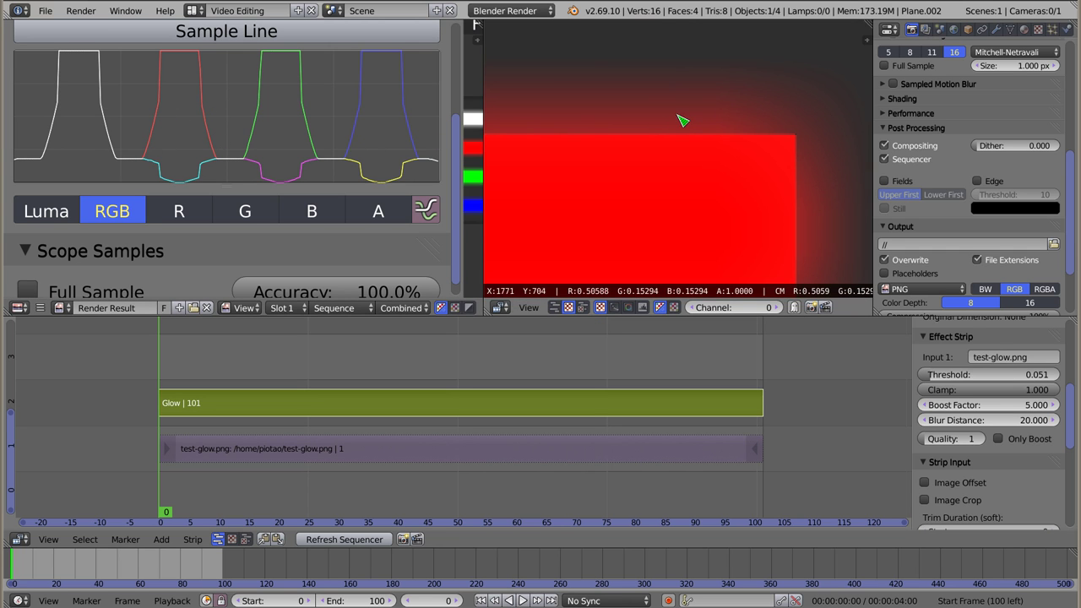
{"action": "scroll", "coordinate": [749, 144], "scroll_direction": "down", "scroll_amount": 5}
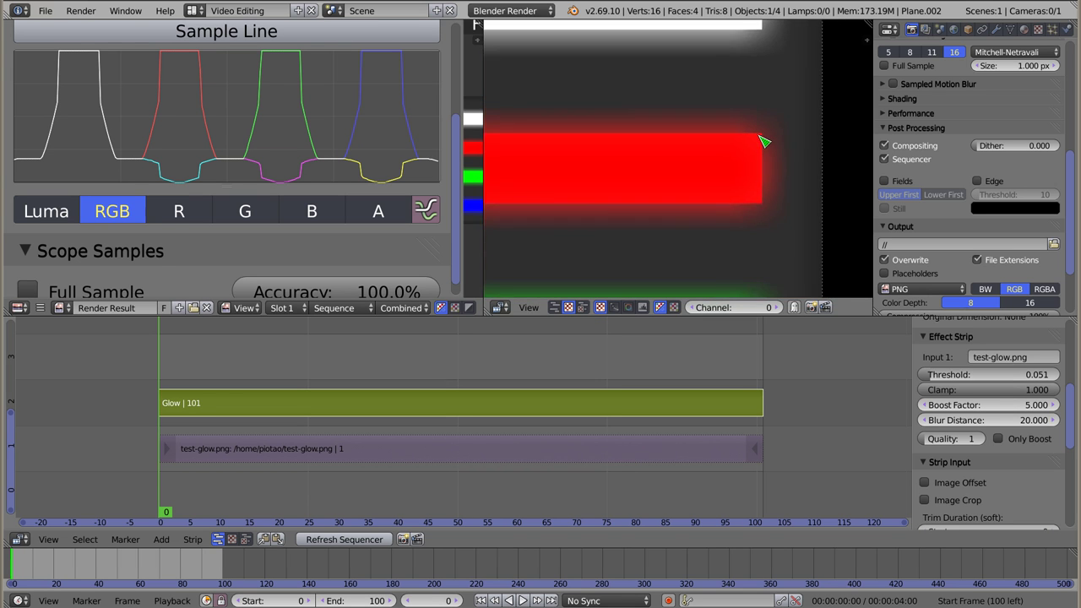
{"action": "scroll", "coordinate": [759, 148], "scroll_direction": "down", "scroll_amount": 3}
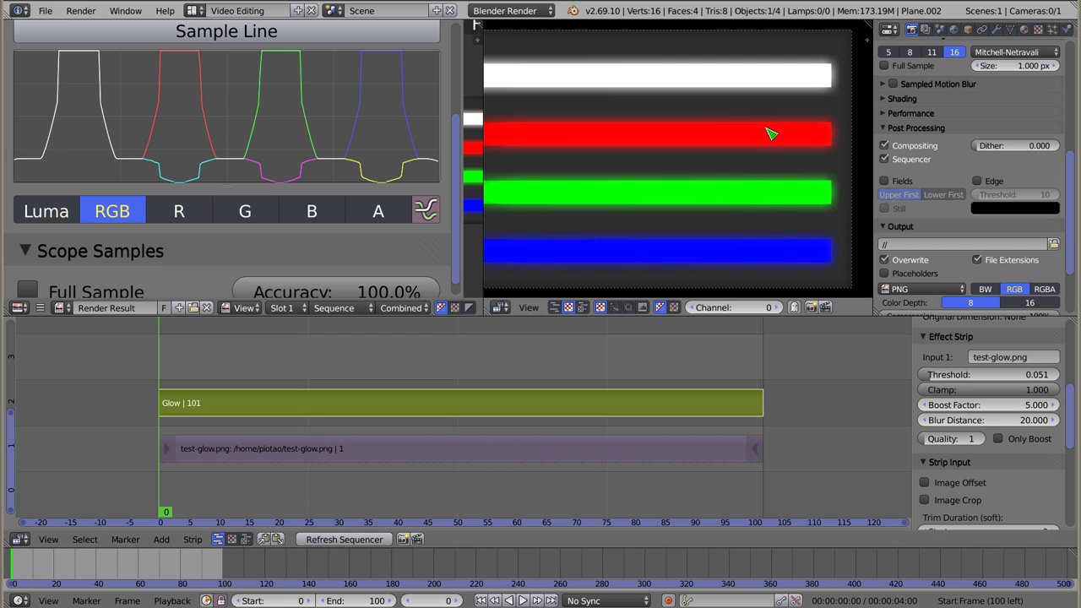
{"action": "mouse_move", "coordinate": [960, 374]}
{"action": "left_mouse_down"}
{"action": "mouse_move", "coordinate": [1046, 377]}
{"action": "mouse_move", "coordinate": [1026, 374]}
{"action": "left_mouse_up"}
{"action": "mouse_move", "coordinate": [988, 374]}
{"action": "left_mouse_down"}
{"action": "mouse_move", "coordinate": [955, 374]}
{"action": "mouse_move", "coordinate": [1009, 381]}
{"action": "left_mouse_up"}
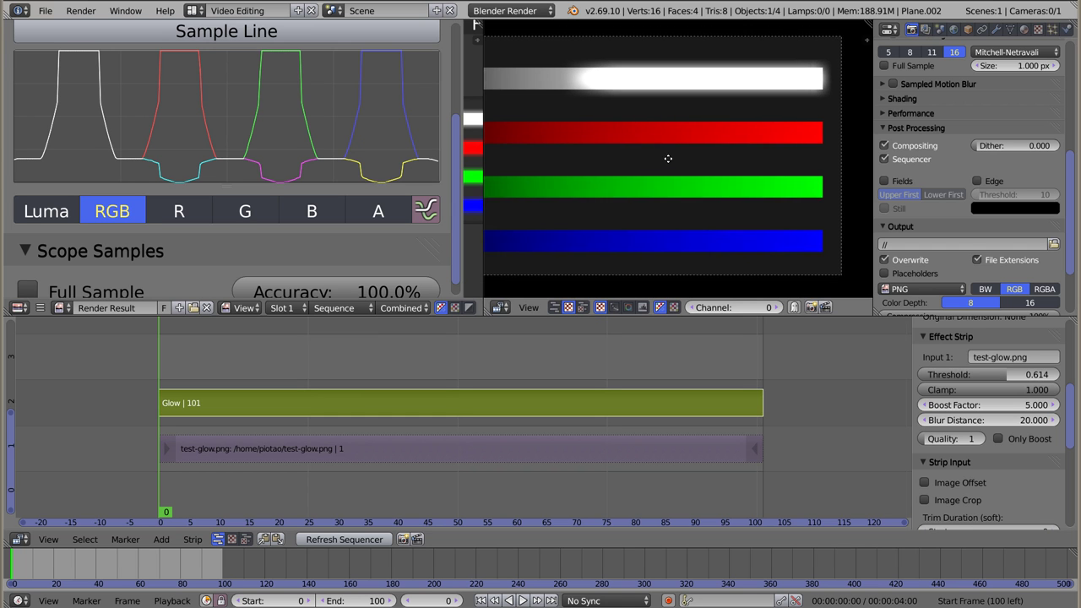
Step: Resize the scopes/preview border and bring the glow Clamp down to 0.462
{"action": "scroll", "coordinate": [654, 159], "scroll_direction": "up", "scroll_amount": 2}
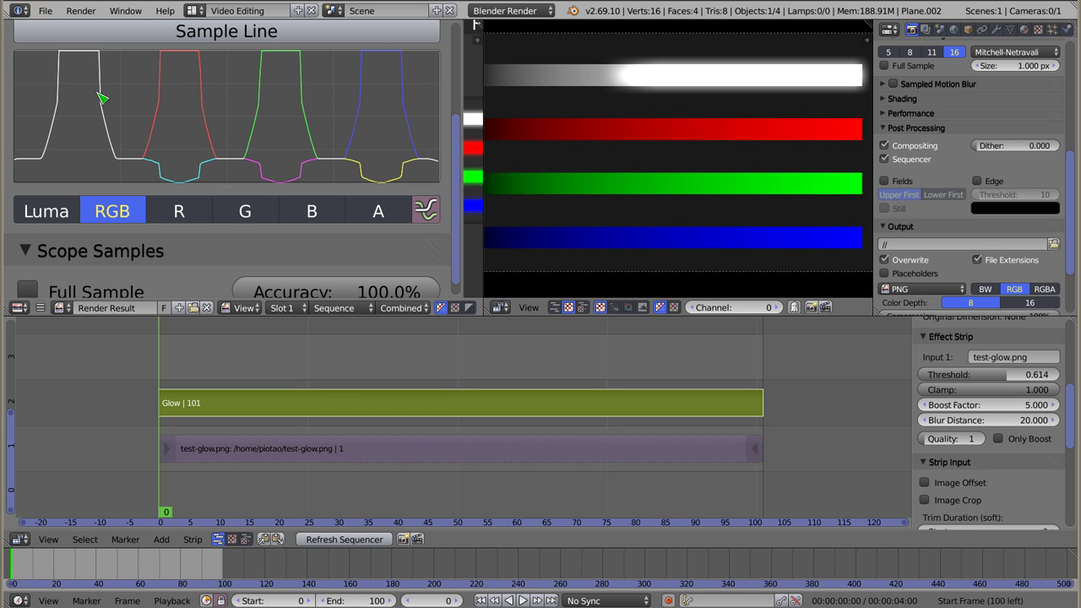
{"action": "scroll", "coordinate": [664, 127], "scroll_direction": "down", "scroll_amount": 1}
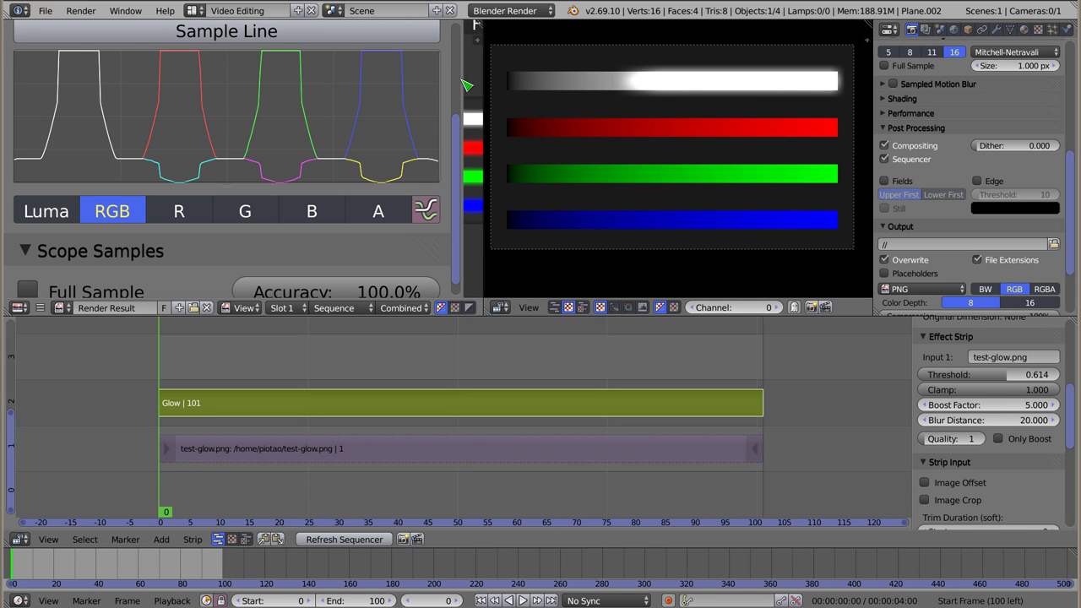
{"action": "mouse_move", "coordinate": [462, 77]}
{"action": "left_mouse_down"}
{"action": "mouse_move", "coordinate": [217, 96]}
{"action": "mouse_move", "coordinate": [470, 119]}
{"action": "left_mouse_up"}
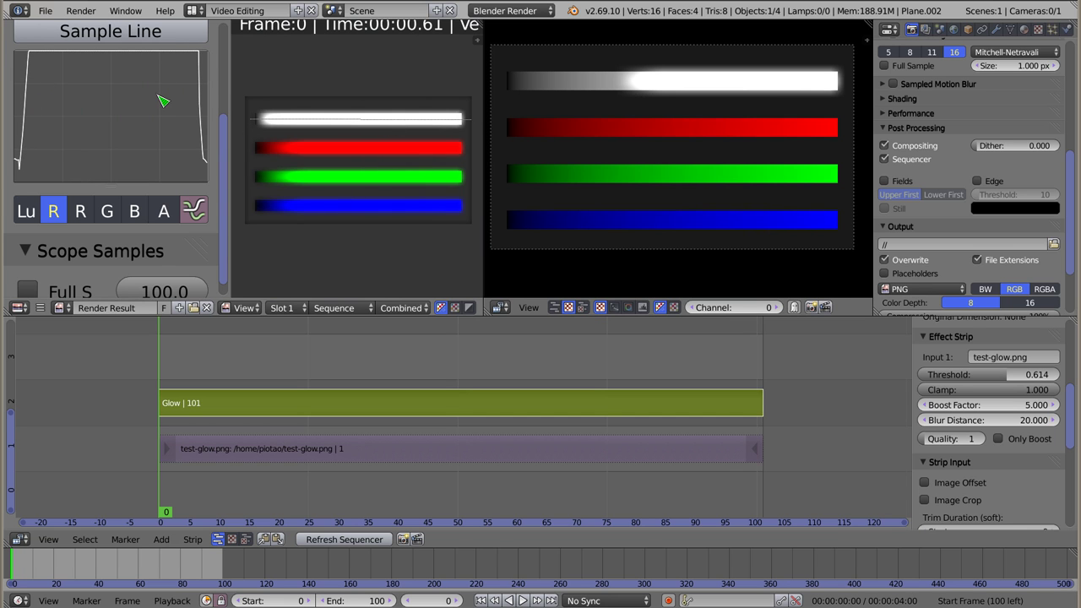
{"action": "left_click_drag", "start_coordinate": [230, 74], "coordinate": [435, 74]}
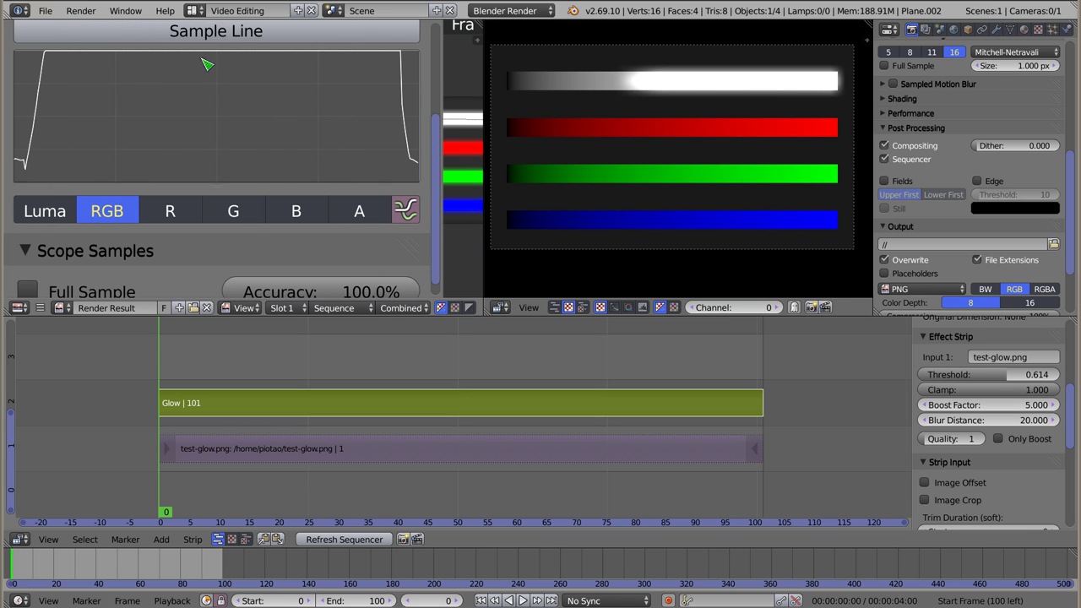
{"action": "left_click_drag", "start_coordinate": [1035, 395], "coordinate": [996, 390]}
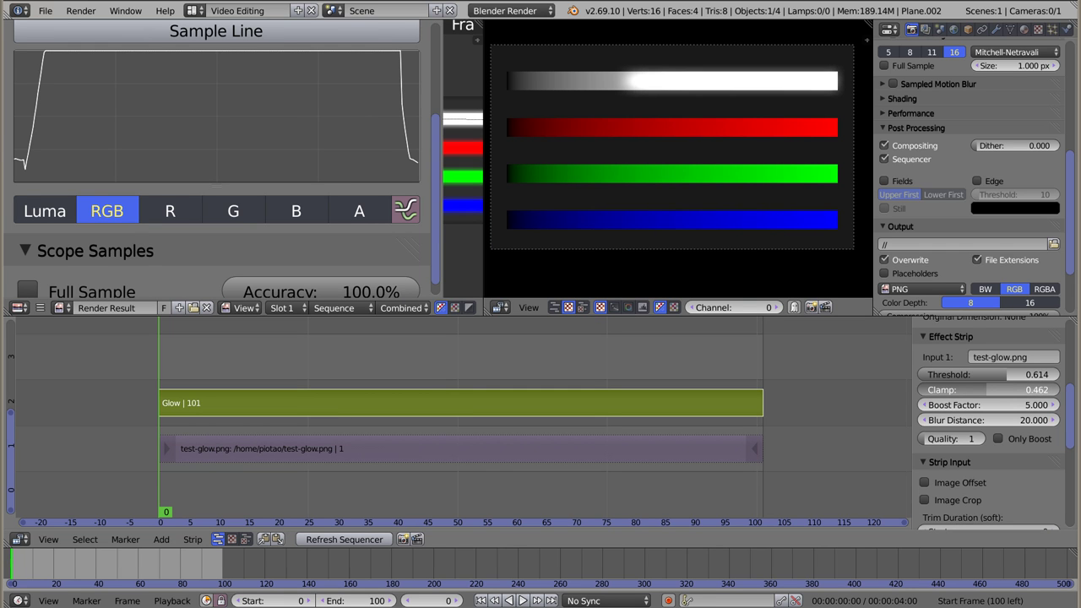
Step: Lower the glow Clamp to 0.120 from 0.462 and re-render with F12 to check the softened glow
{"action": "mouse_move", "coordinate": [975, 390]}
{"action": "left_mouse_down"}
{"action": "mouse_move", "coordinate": [933, 389]}
{"action": "mouse_move", "coordinate": [968, 389]}
{"action": "left_mouse_up"}
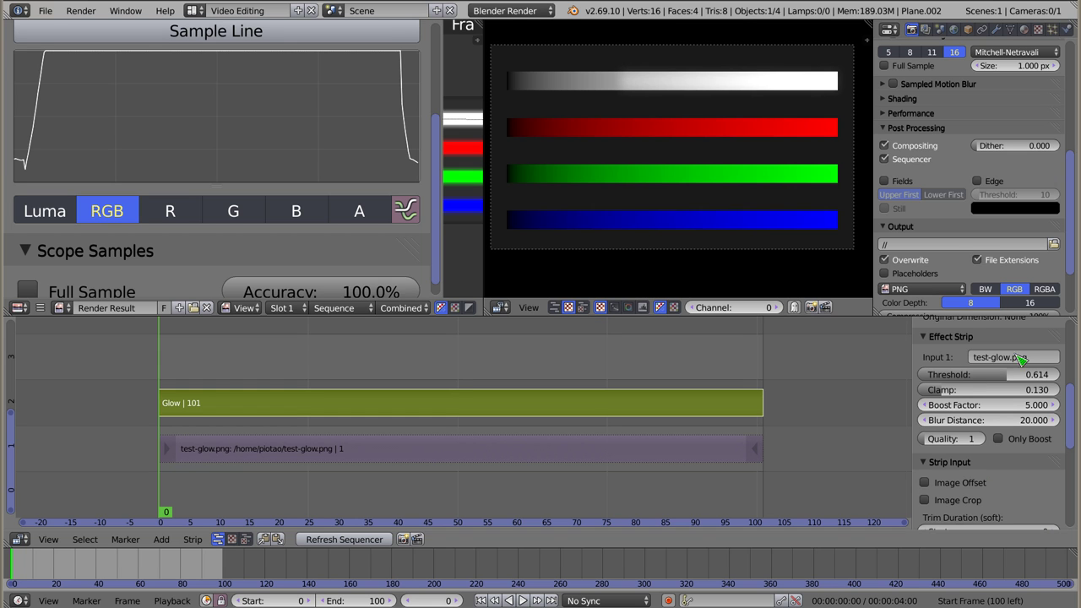
{"action": "key", "text": "F12"}
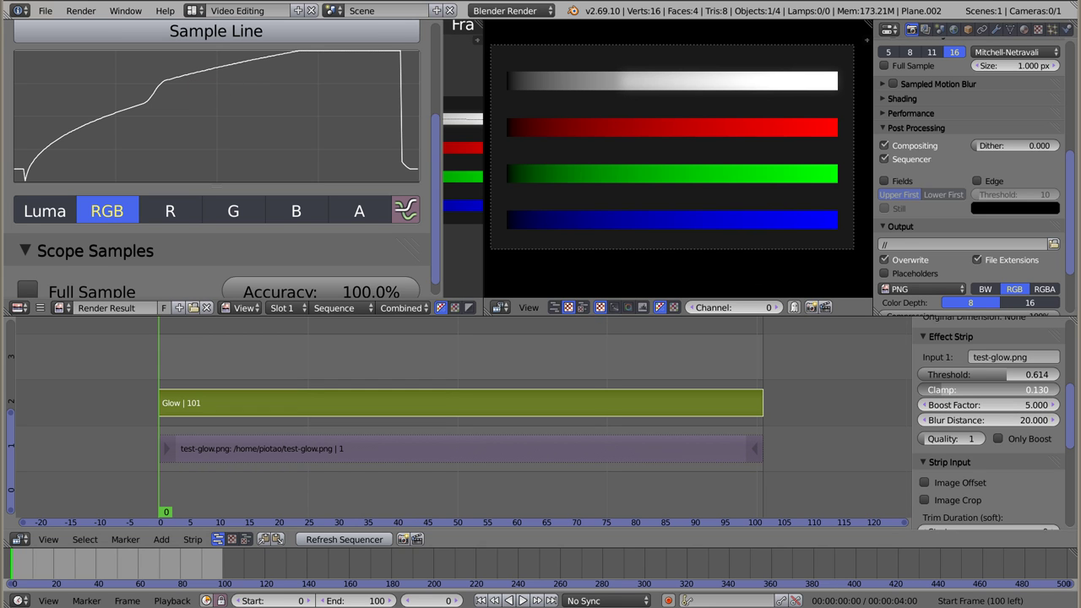
{"action": "left_click_drag", "start_coordinate": [988, 389], "coordinate": [713, 210]}
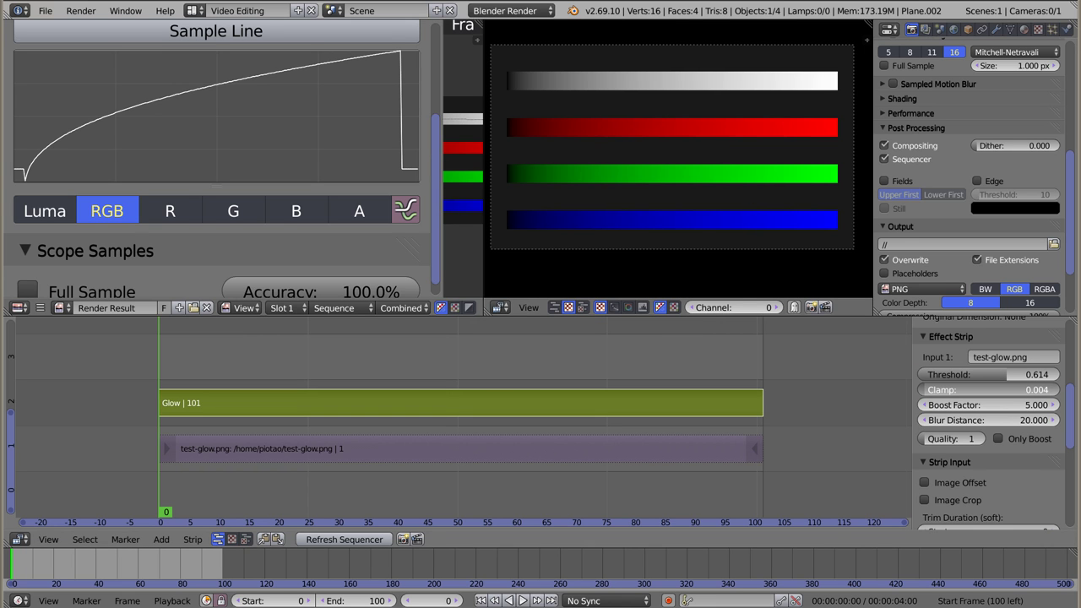
{"action": "left_click_drag", "start_coordinate": [946, 389], "coordinate": [979, 389]}
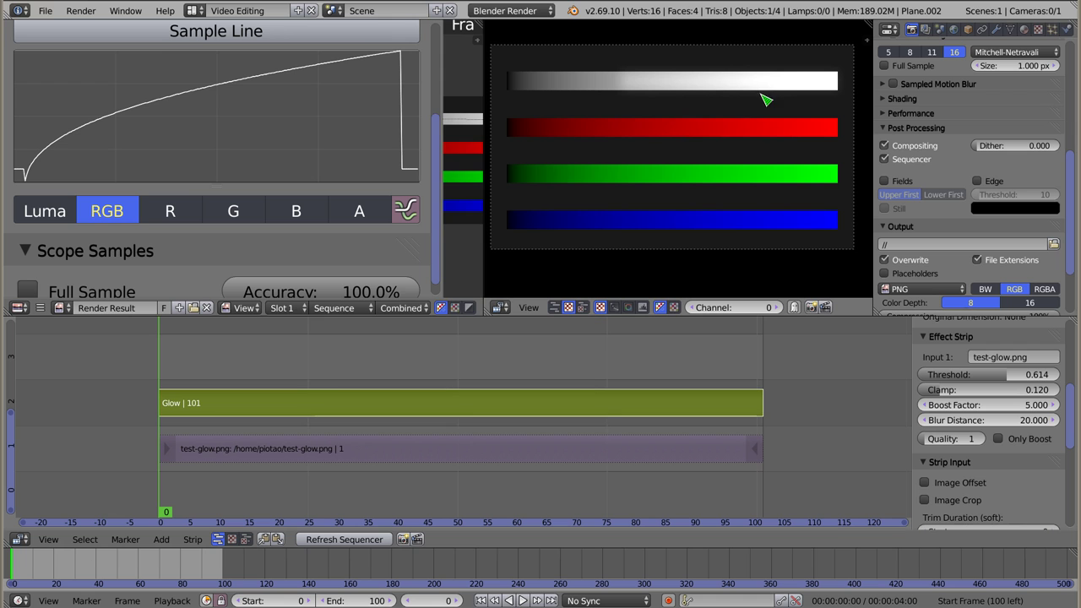
{"action": "key", "text": "F12"}
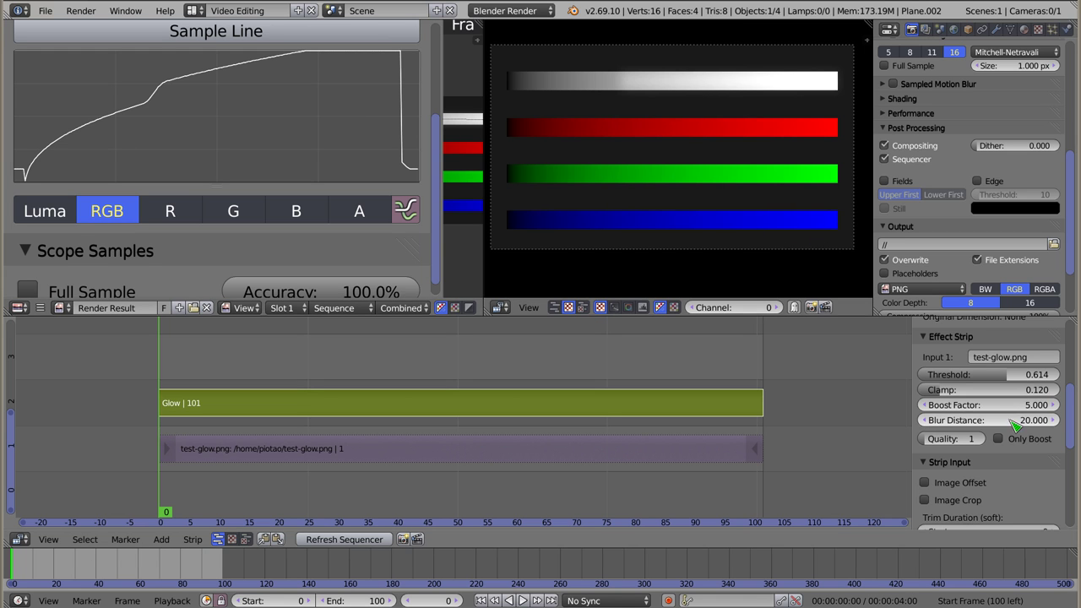
Step: Enter a Boost Factor of 1 and drop the glow Threshold to 0.000
{"action": "left_click", "coordinate": [1006, 407]}
{"action": "type", "text": "1"}
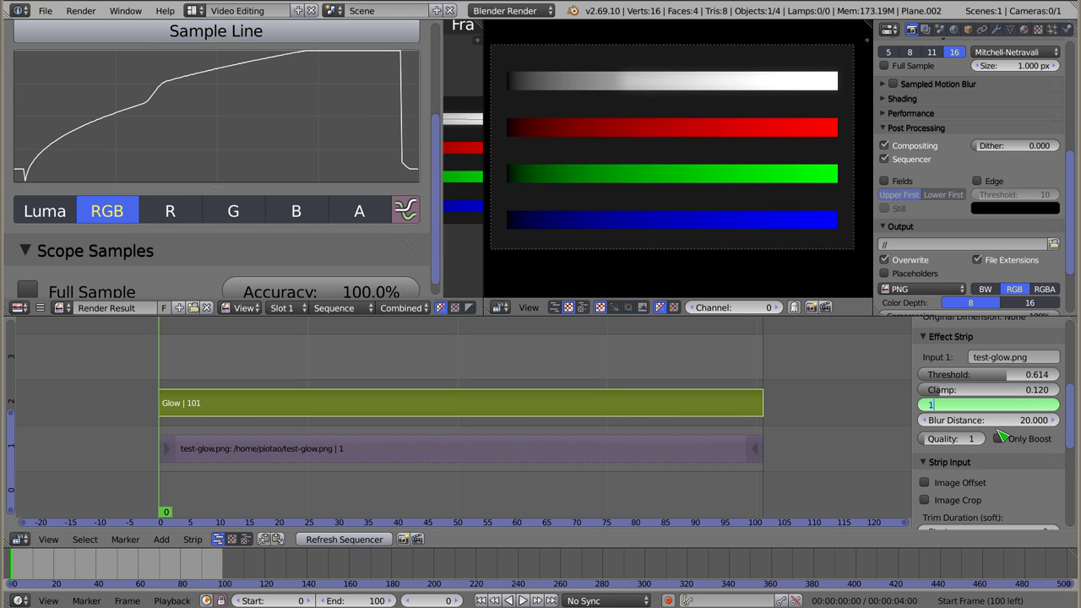
{"action": "key", "text": "Return"}
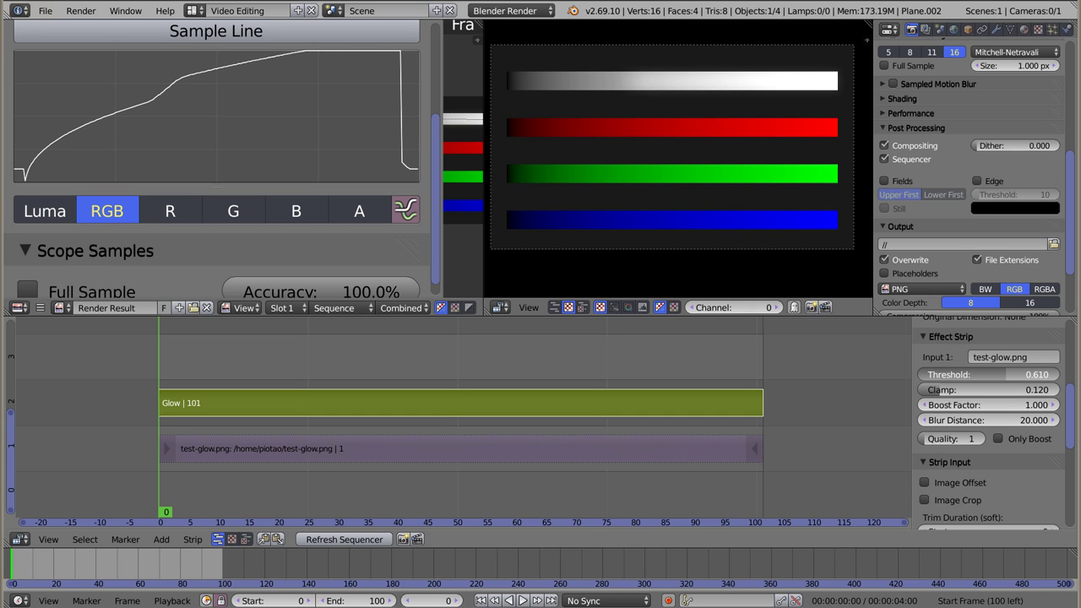
{"action": "left_click_drag", "start_coordinate": [988, 374], "coordinate": [937, 374]}
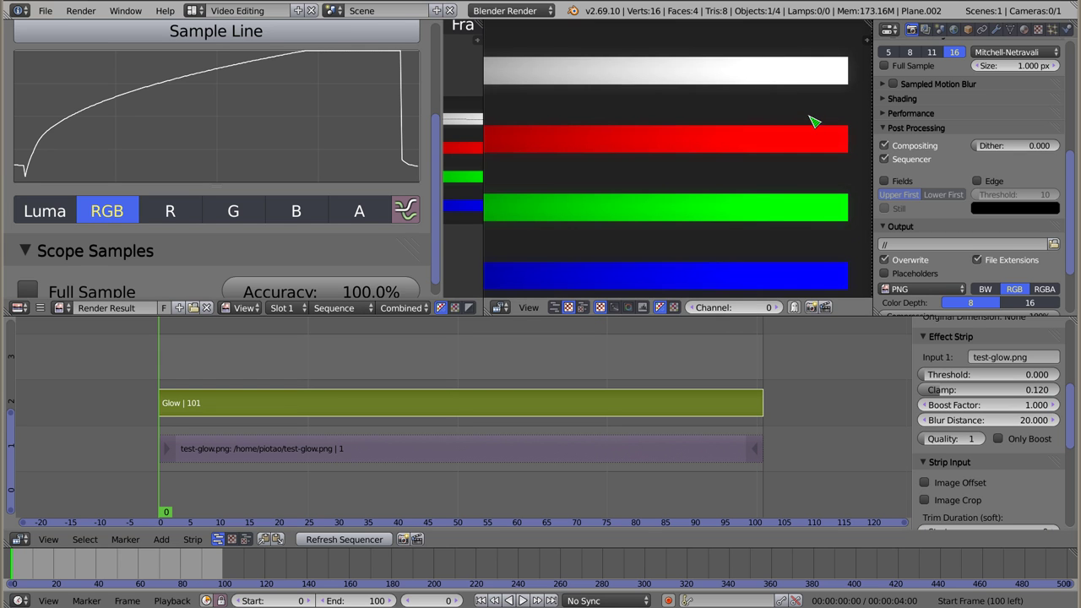
Step: Zoom the preview onto the colour bars and raise the Clamp to 1.000
{"action": "scroll", "coordinate": [755, 126], "scroll_direction": "up", "scroll_amount": 2}
{"action": "scroll", "coordinate": [787, 150], "scroll_direction": "up", "scroll_amount": 2}
{"action": "middle_click_drag", "start_coordinate": [787, 150], "coordinate": [556, 132]}
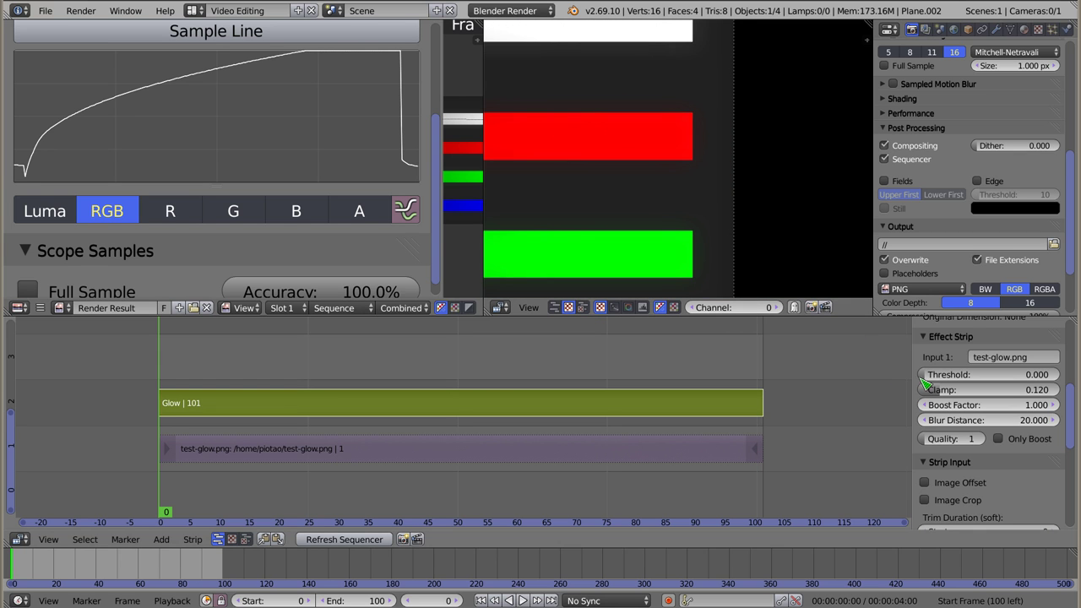
{"action": "left_click_drag", "start_coordinate": [988, 390], "coordinate": [1056, 389]}
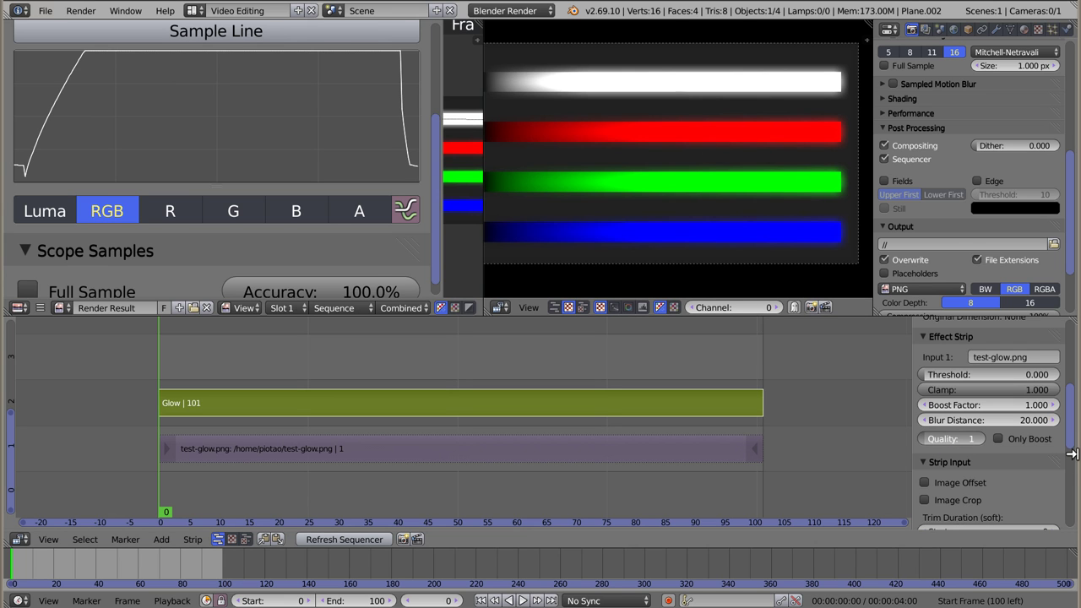
Step: Set the Glow strip's Quality field to 5 and re-render with F12
{"action": "left_click", "coordinate": [979, 439]}
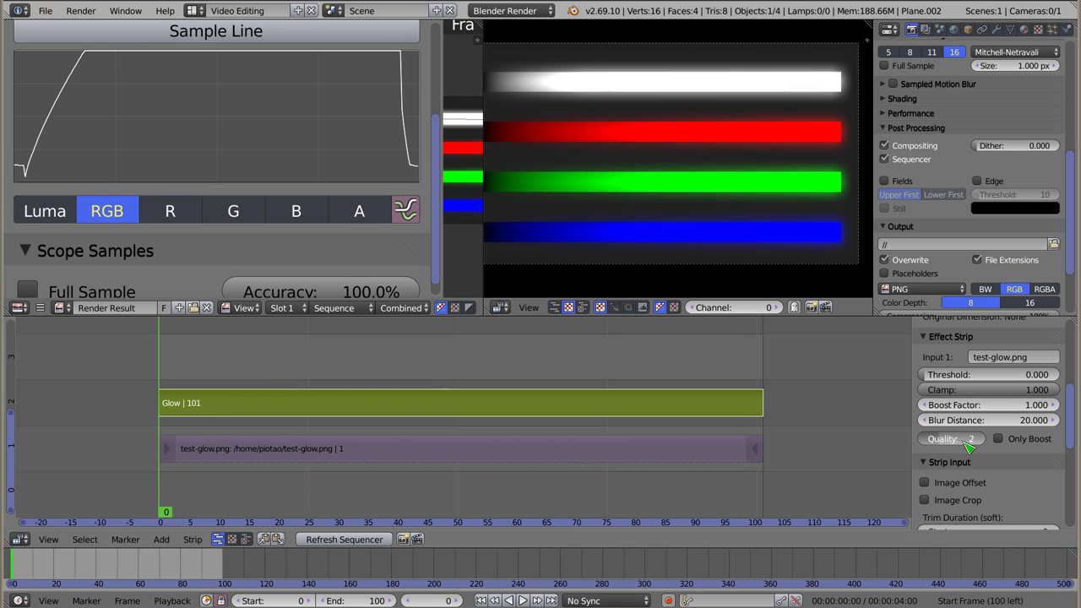
{"action": "left_click", "coordinate": [966, 441]}
{"action": "type", "text": "5"}
{"action": "key", "text": "Return"}
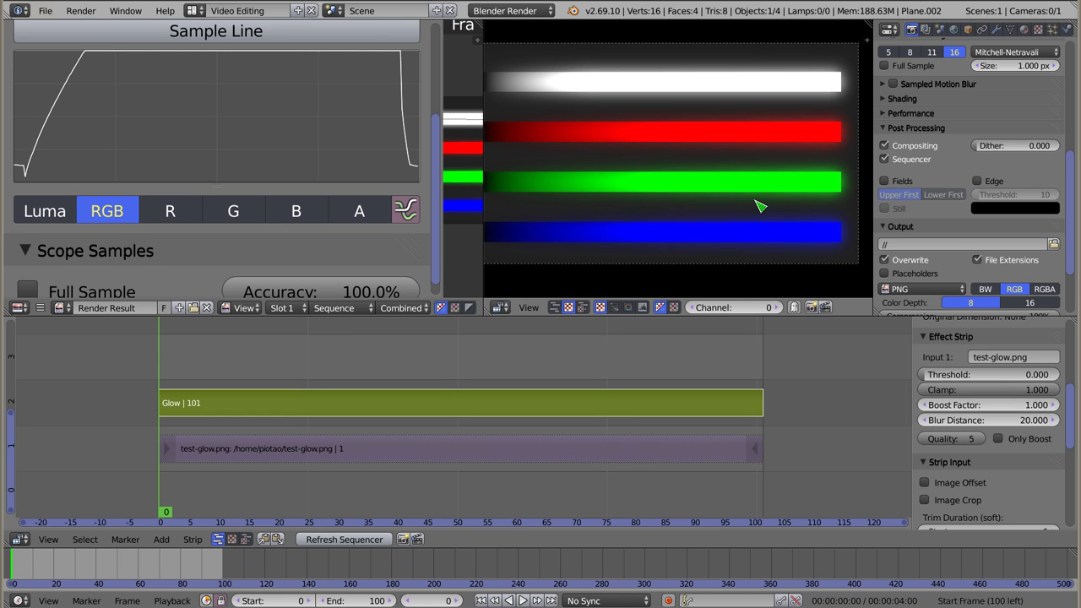
{"action": "key", "text": "F12"}
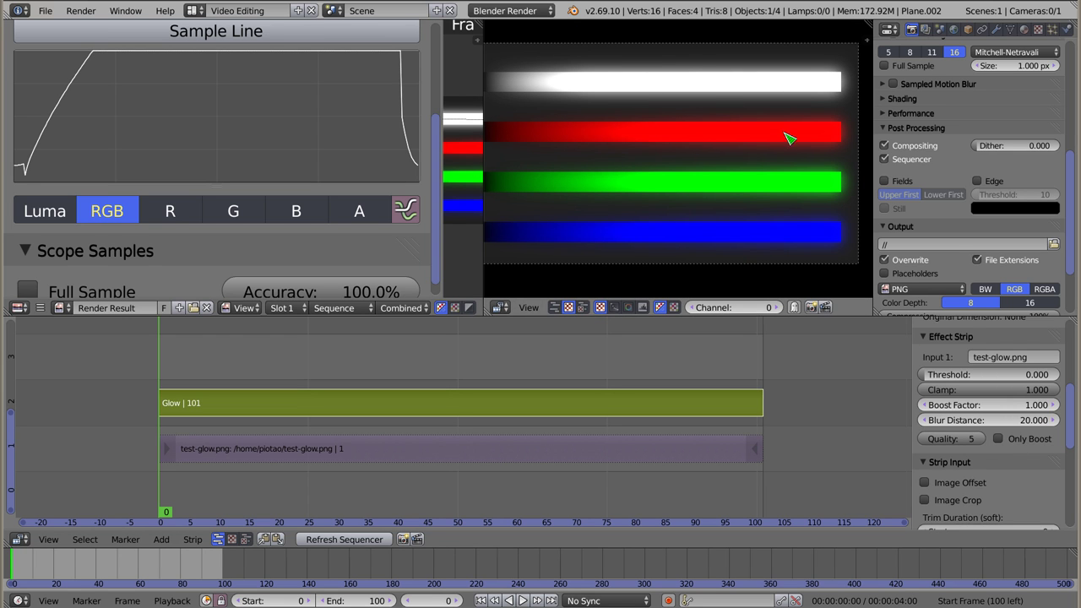
Step: Enable Only Boost on the Glow strip and render the glow-only result
{"action": "left_click", "coordinate": [1001, 440]}
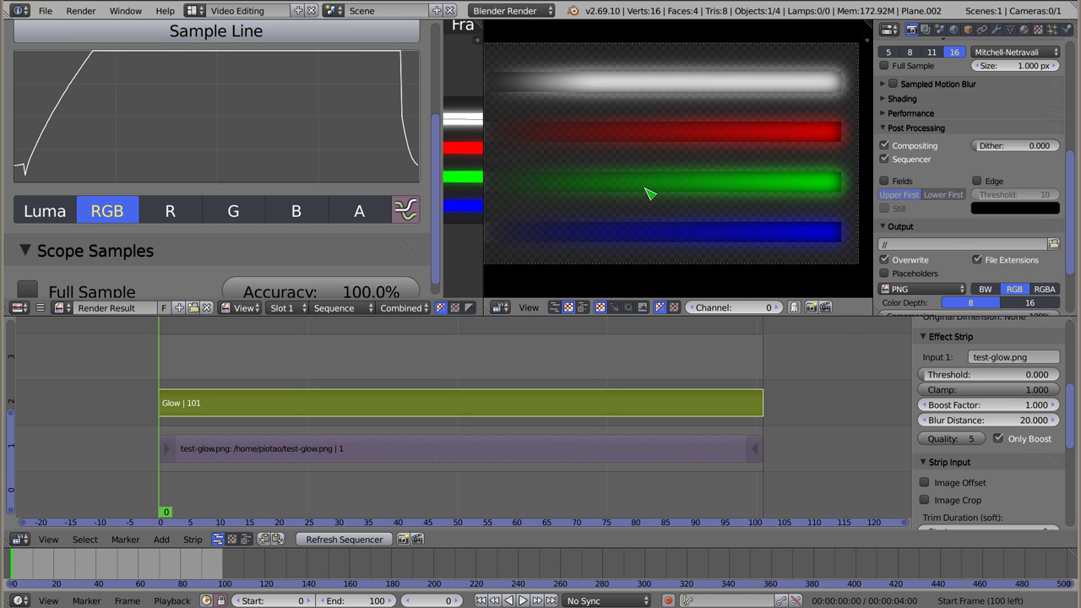
{"action": "key", "text": "F12"}
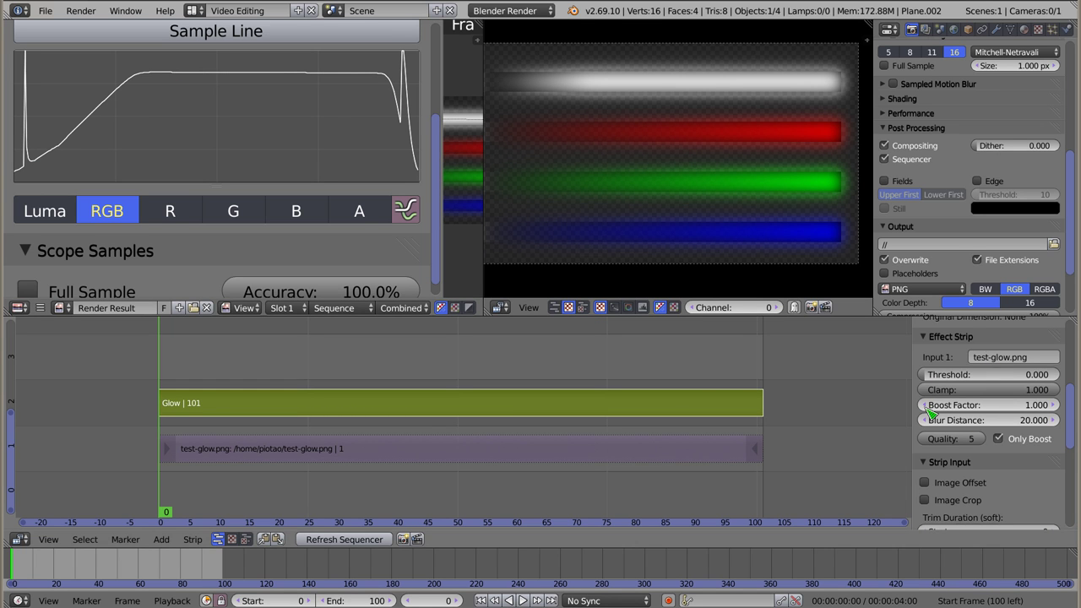
{"action": "scroll", "coordinate": [963, 419], "scroll_direction": "up", "scroll_amount": 1}
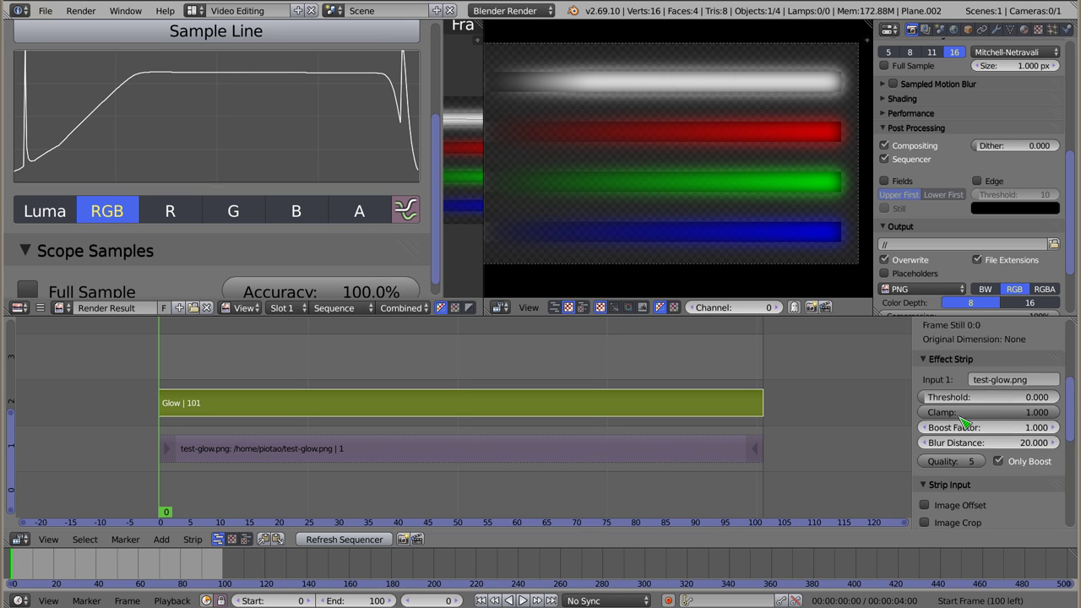
{"action": "scroll", "coordinate": [963, 419], "scroll_direction": "up", "scroll_amount": 5}
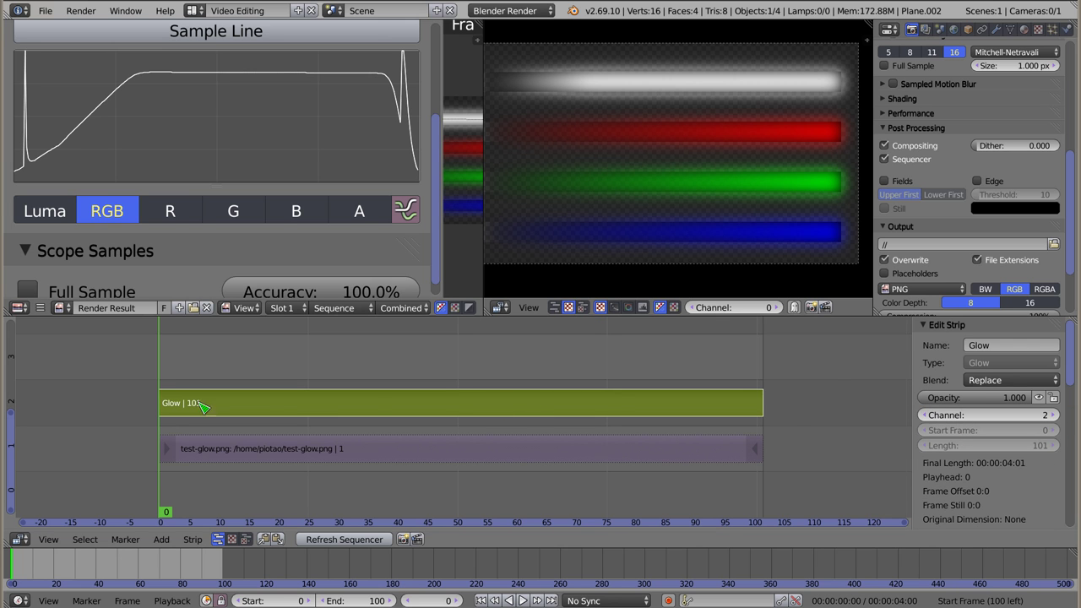
Step: Switch the Glow strip's Blend from Replace to Add and unmute test-glow.png with Alt+H
{"action": "left_click", "coordinate": [997, 382]}
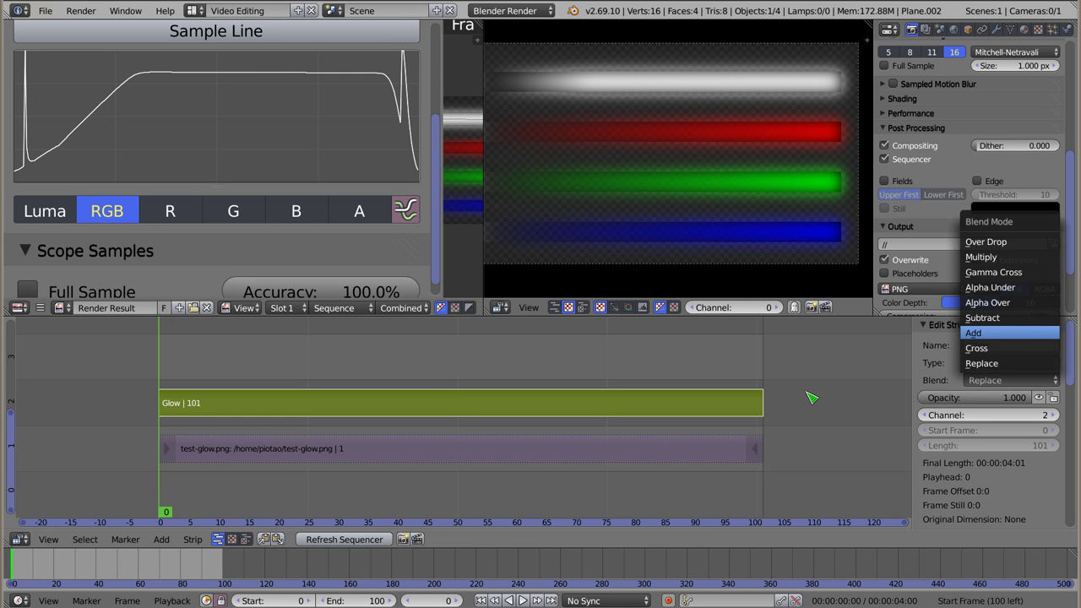
{"action": "key", "text": "Return"}
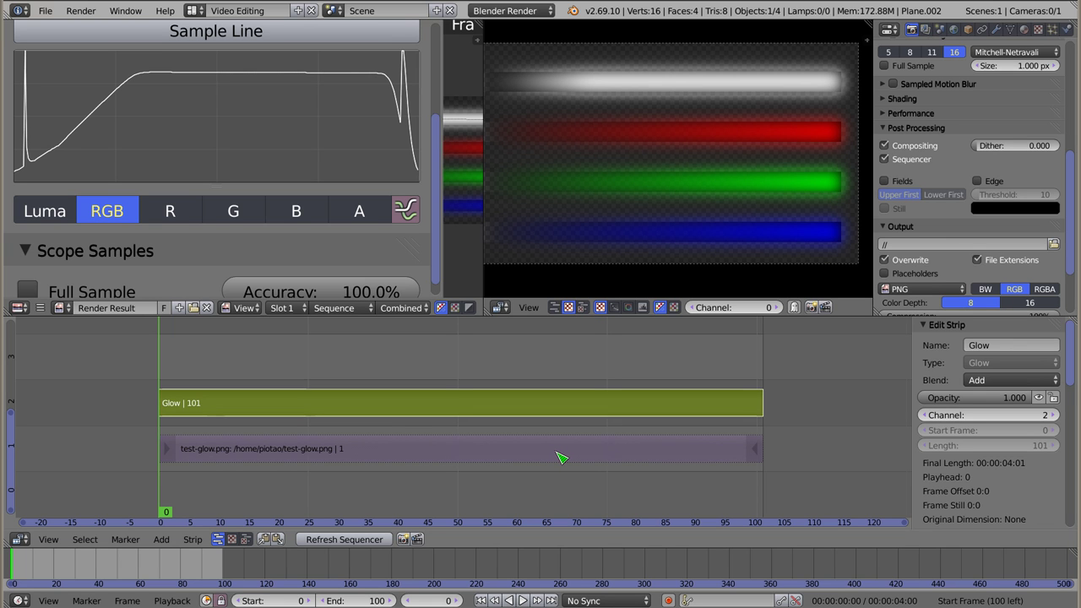
{"action": "right_click", "coordinate": [561, 457]}
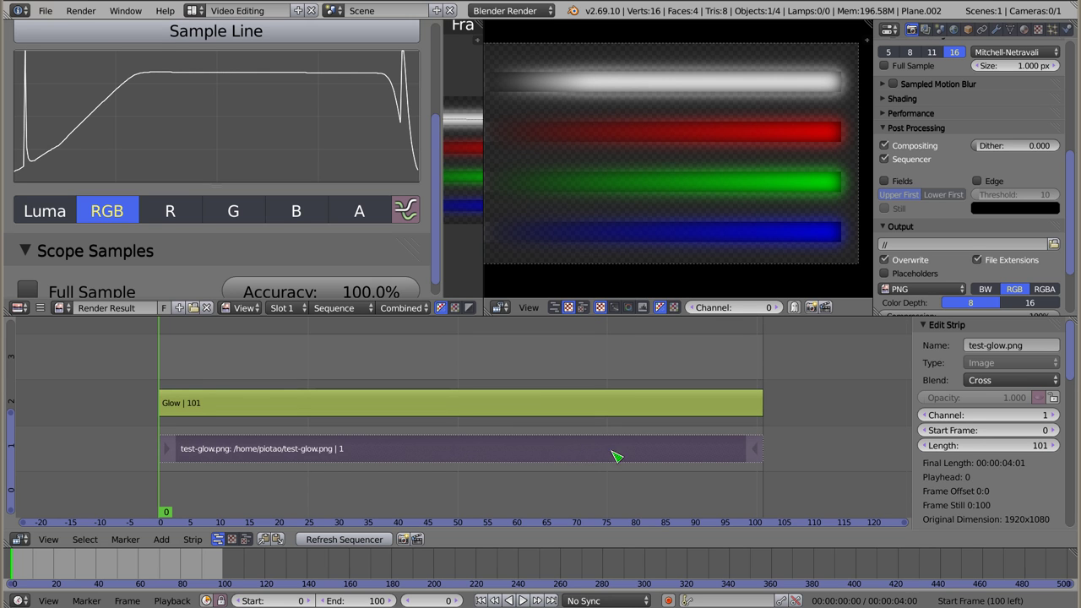
{"action": "key", "text": "alt+h"}
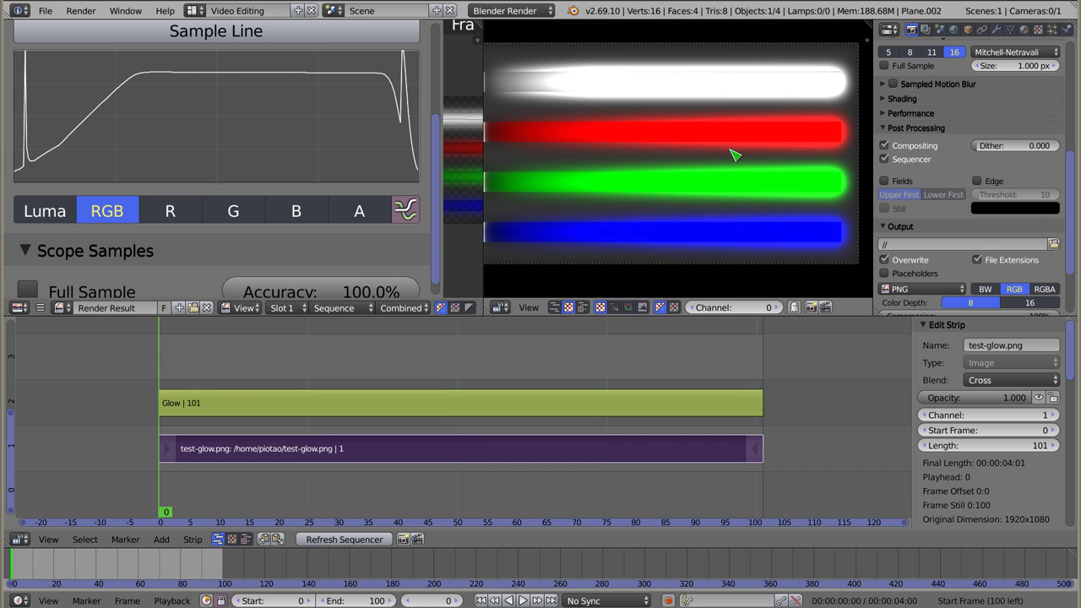
Step: Change the selected Glow strip's Blend to Multiply and re-render the sequence with F12
{"action": "left_click", "coordinate": [990, 385]}
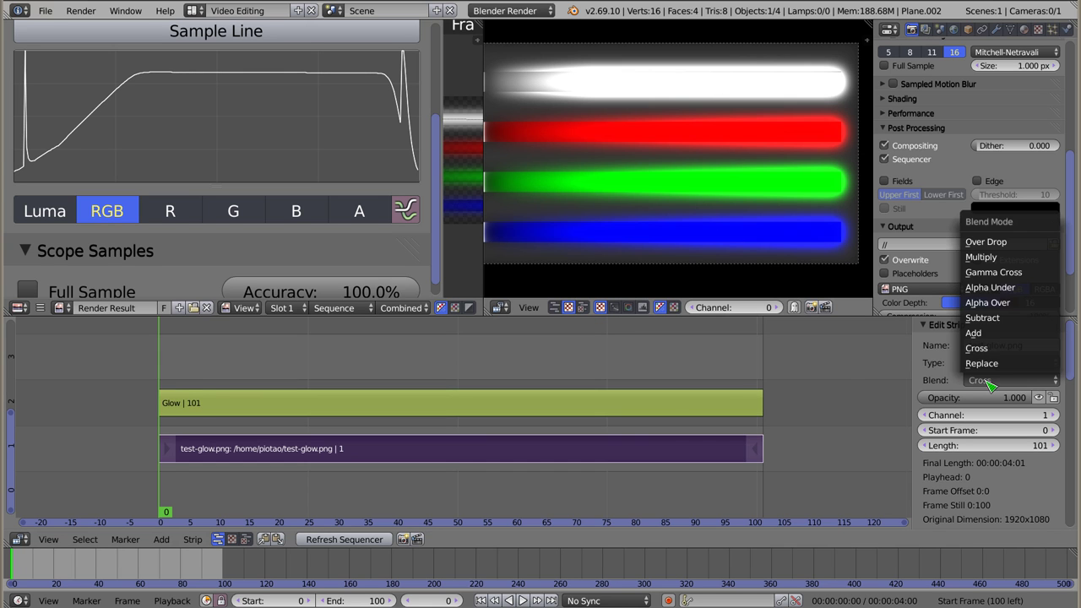
{"action": "left_click", "coordinate": [664, 404]}
{"action": "left_click", "coordinate": [1020, 381]}
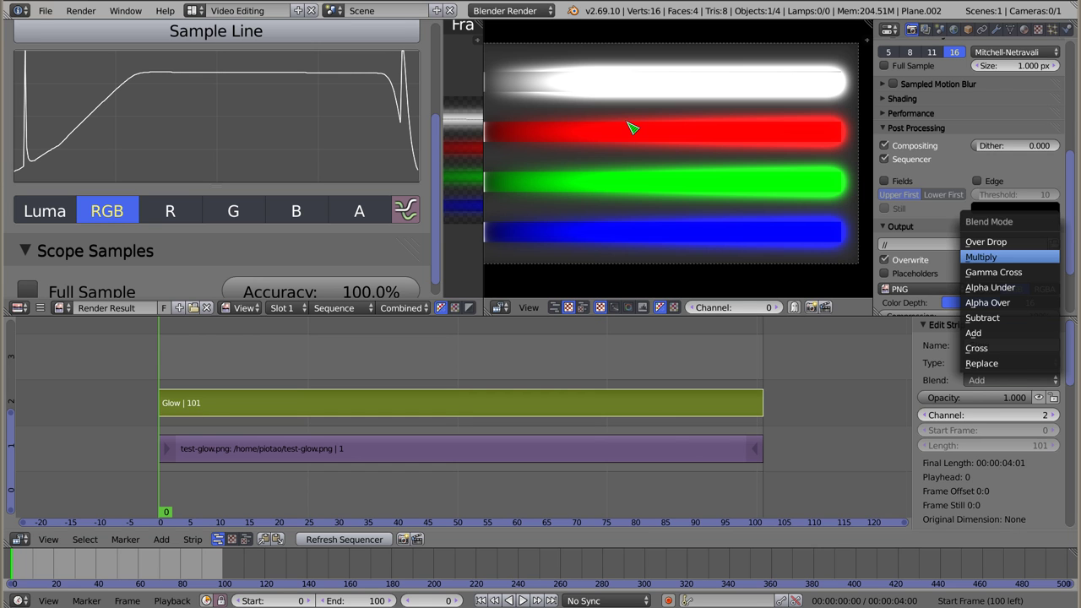
{"action": "key", "text": "Return"}
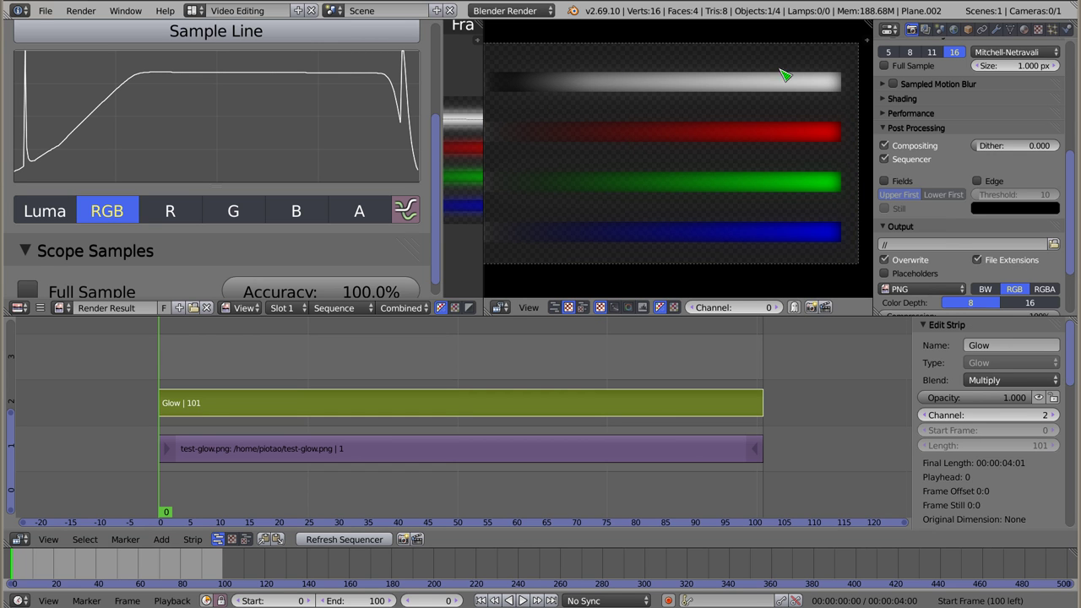
{"action": "middle_click_drag", "start_coordinate": [620, 161], "coordinate": [635, 162]}
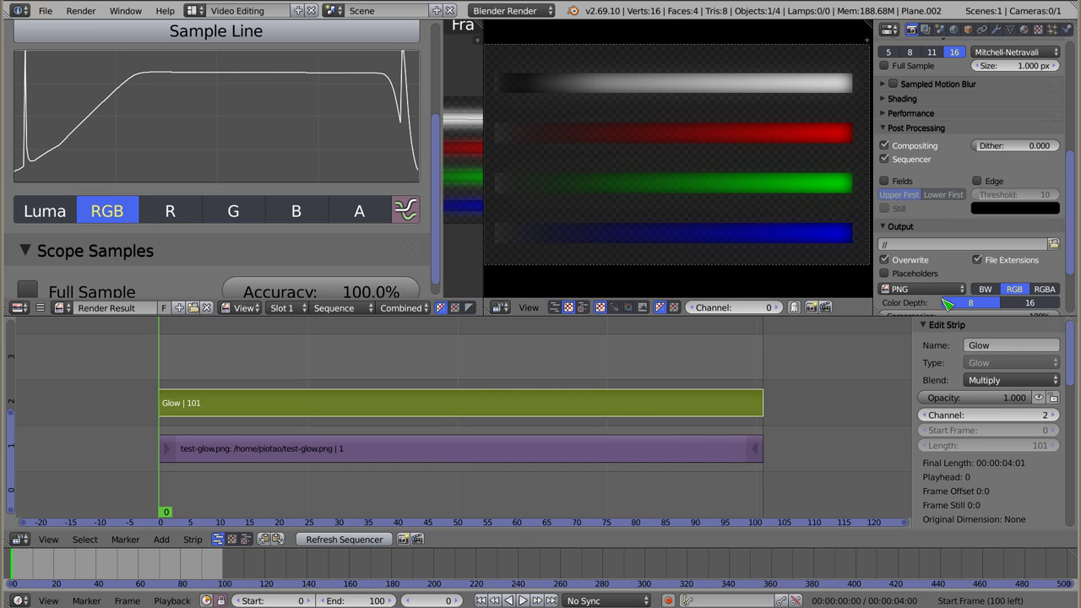
{"action": "key", "text": "F12"}
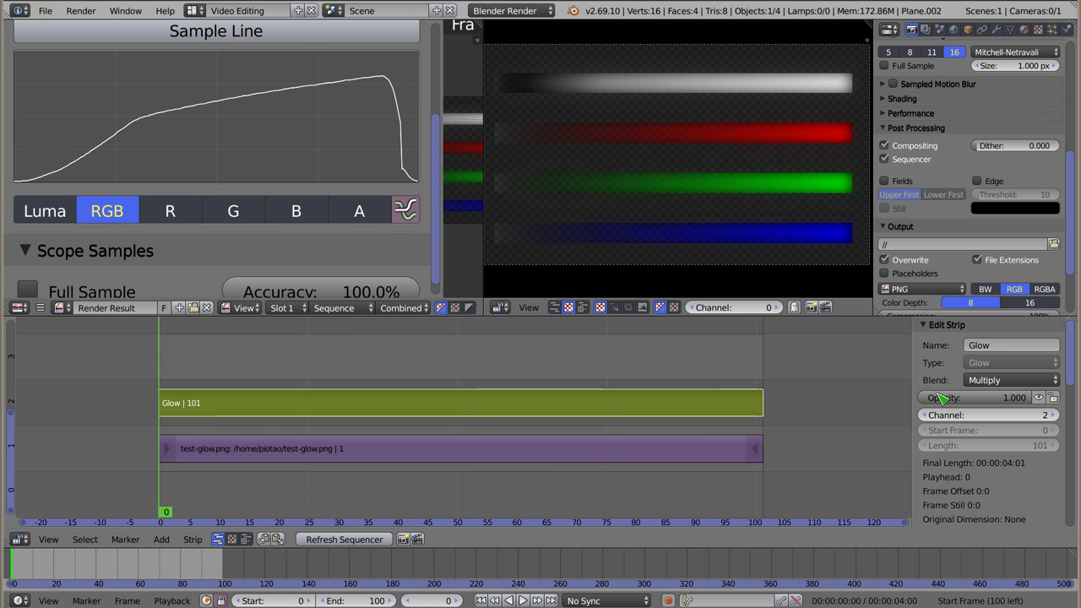
{"action": "scroll", "coordinate": [947, 400], "scroll_direction": "down", "scroll_amount": 3}
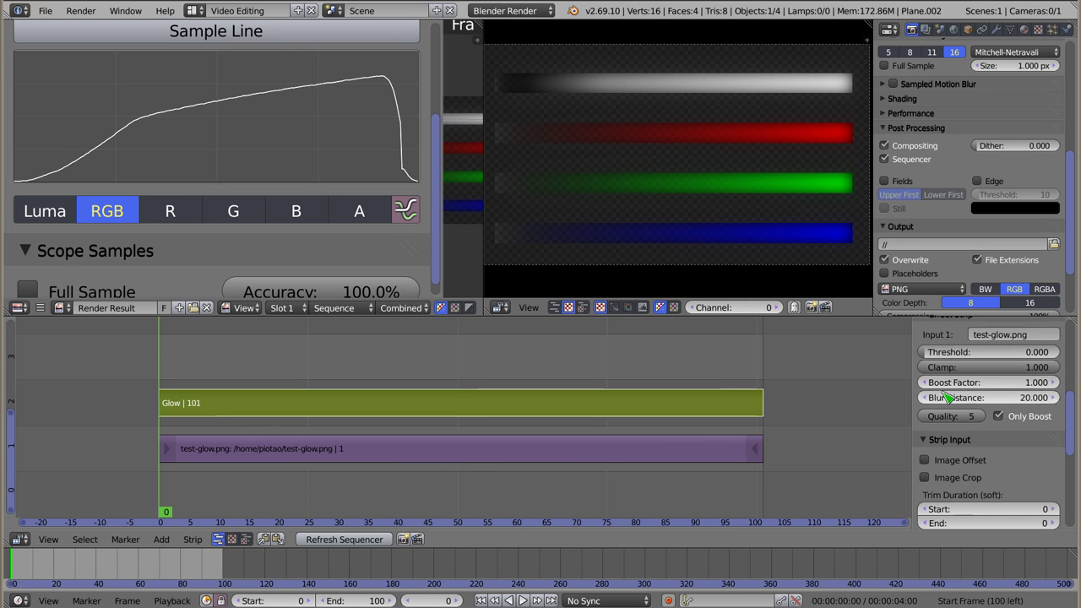
{"action": "scroll", "coordinate": [1032, 383], "scroll_direction": "up", "scroll_amount": 2}
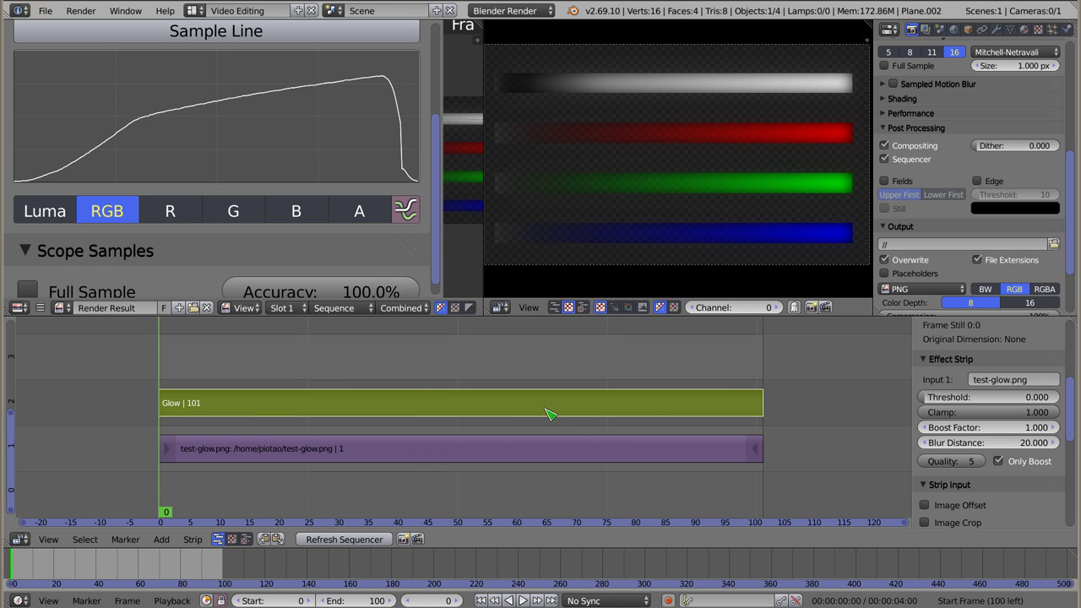
{"action": "middle_click_drag", "start_coordinate": [494, 433], "coordinate": [474, 410]}
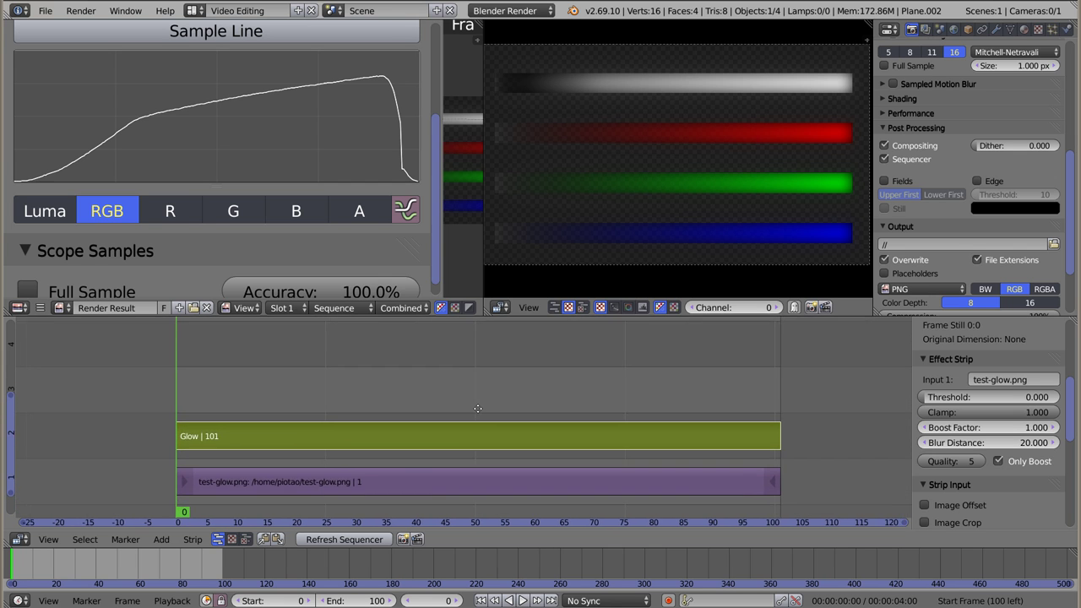